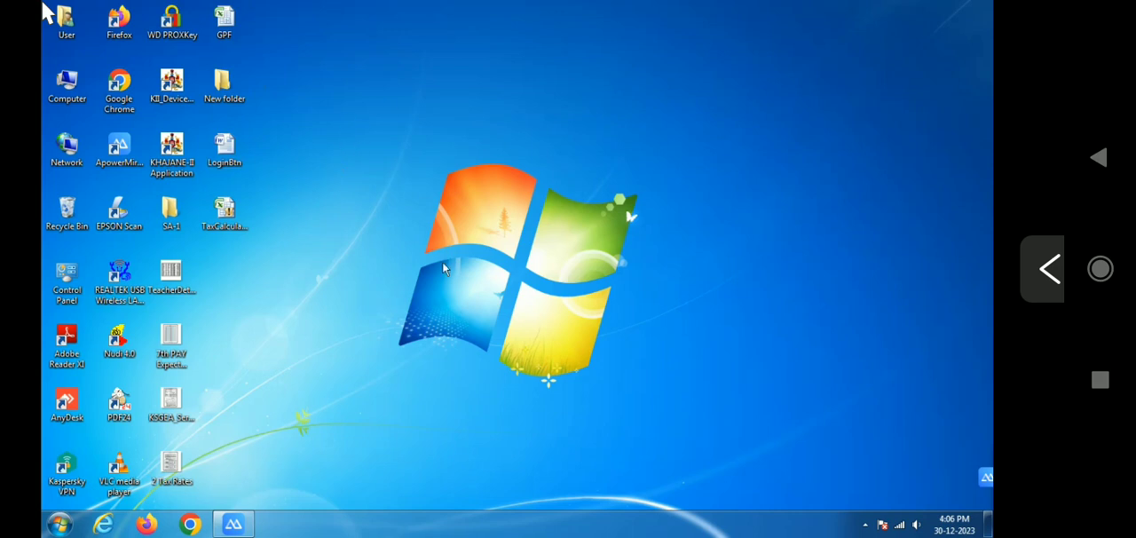
Open the TaxCalculator_3.0_2024 workbook from the desktop and enable its blocked macro content
click(233, 222)
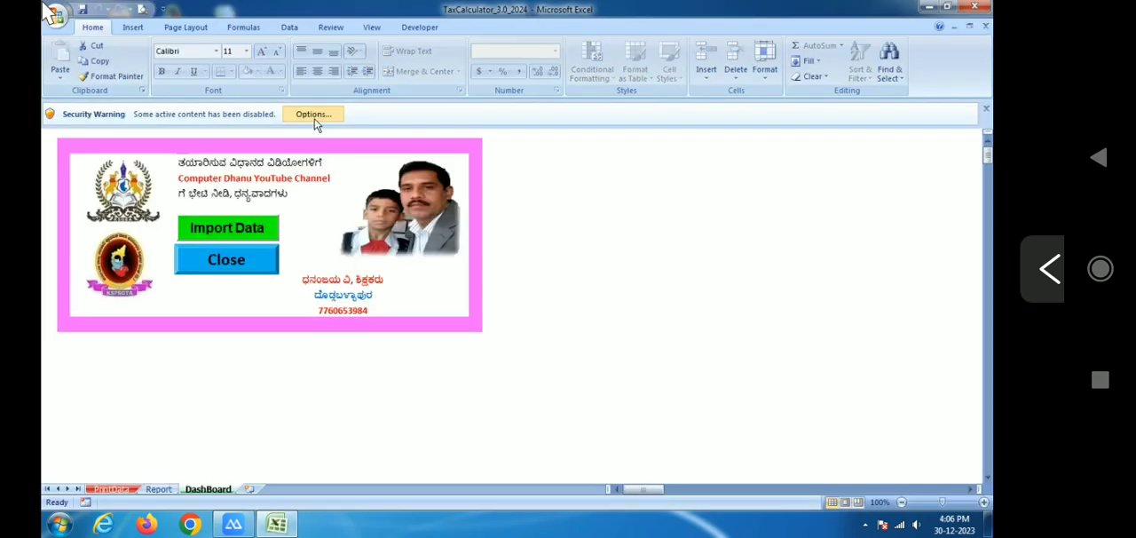
click(313, 120)
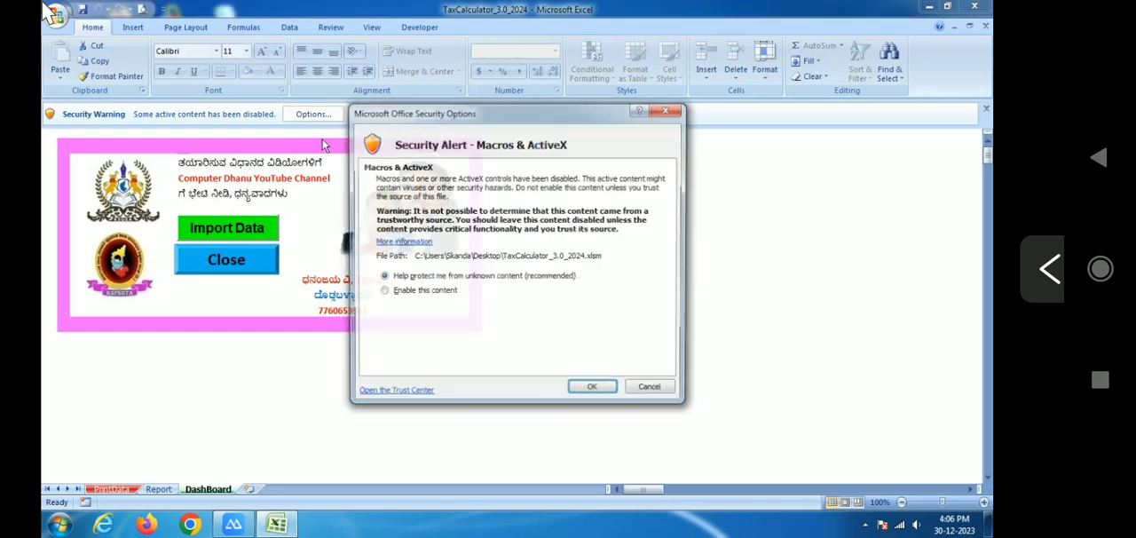
click(410, 294)
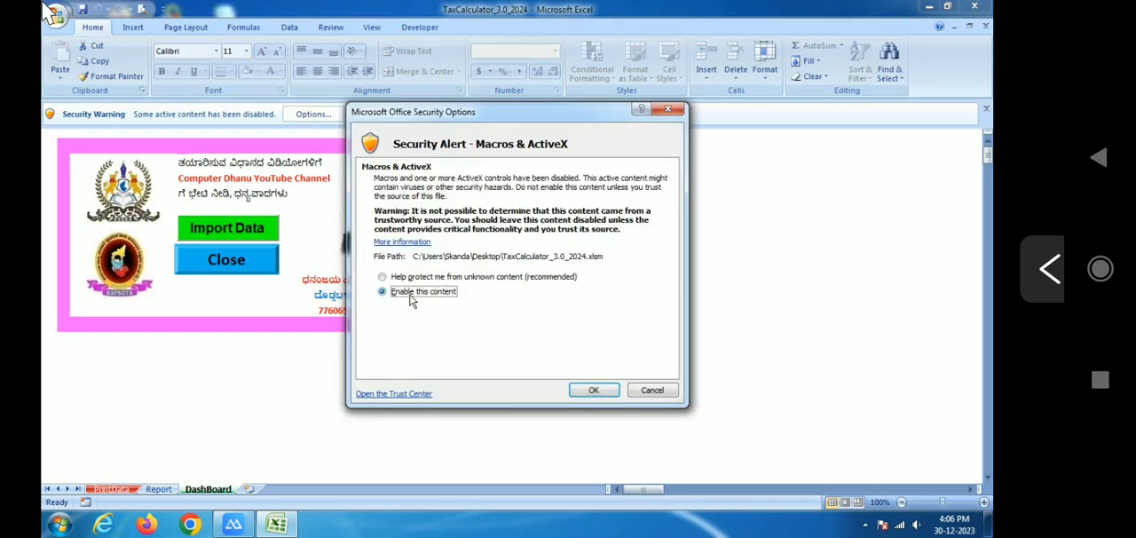
click(591, 391)
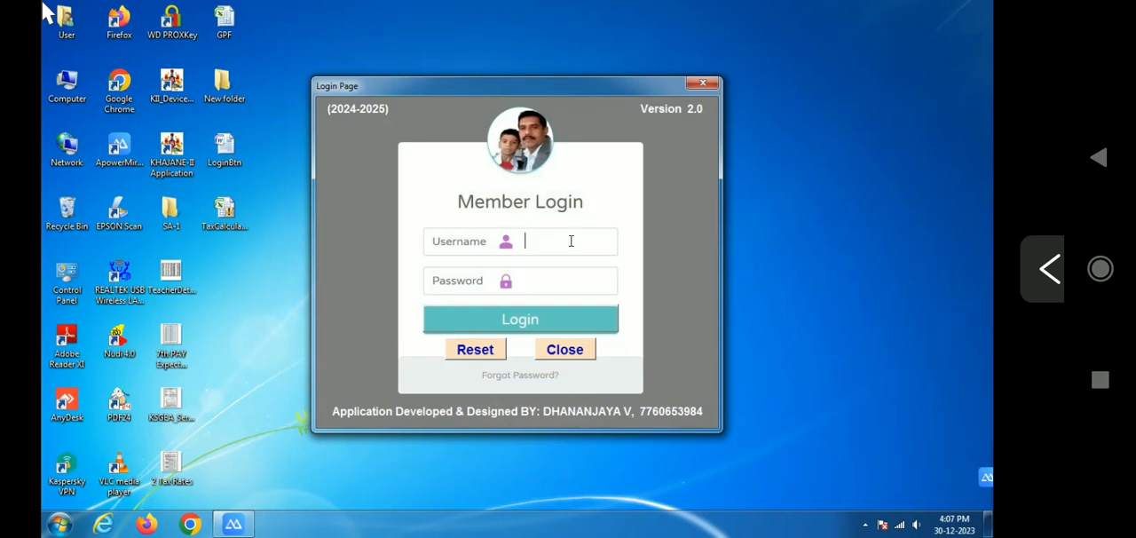
Try to log in as Admin with the account password and dismiss the message
text(Admin)
key(Tab)
text(**)
click(517, 320)
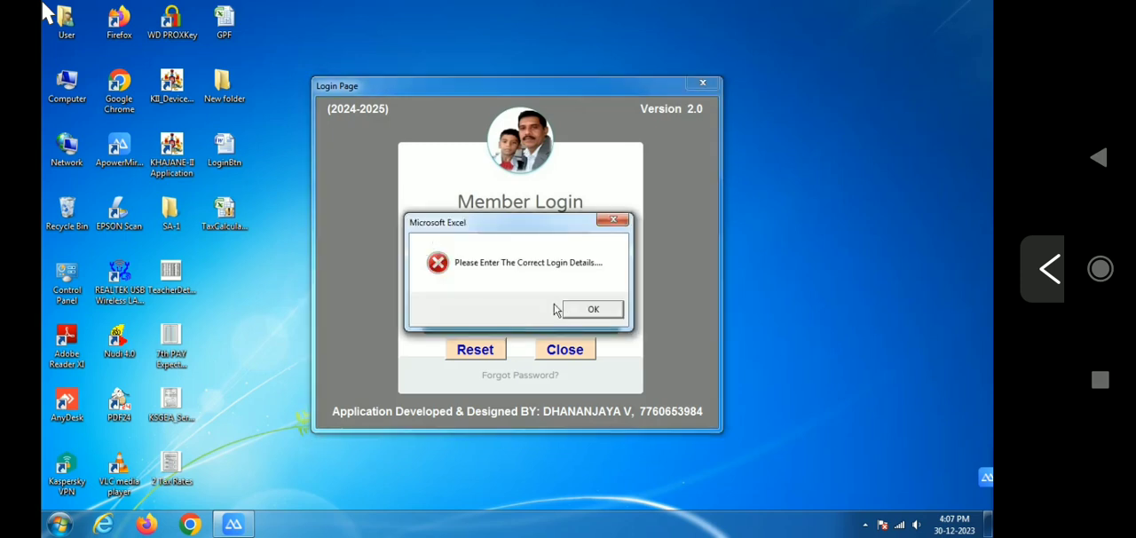
click(593, 309)
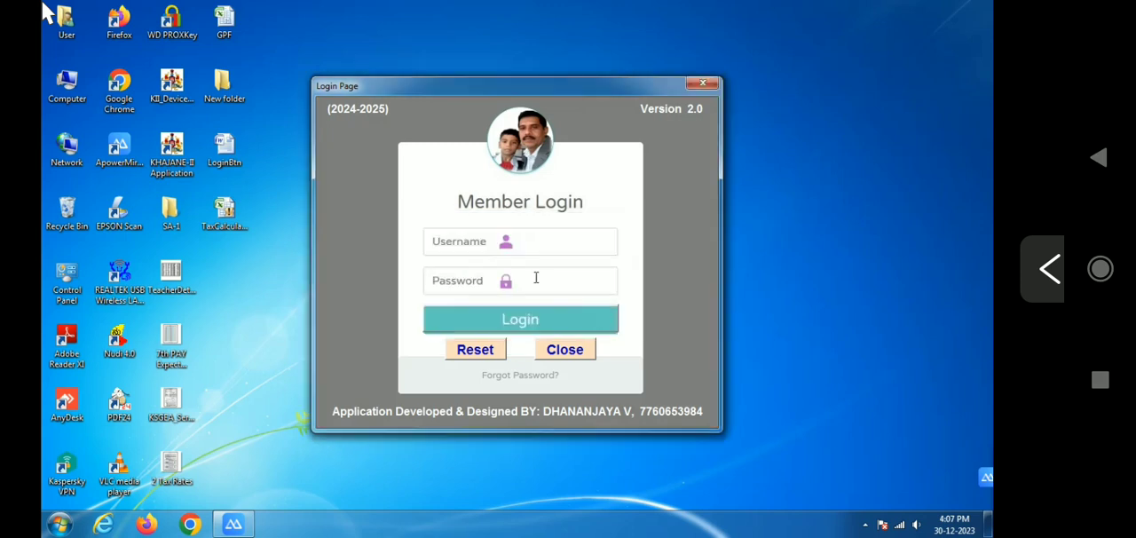
Log in to the 2024-2025 tax calculator with the username Admin and the account password
text(Adin)
key(BackSpace)
key(BackSpace)
text(min)
key(Tab)
text(123456789)
click(528, 324)
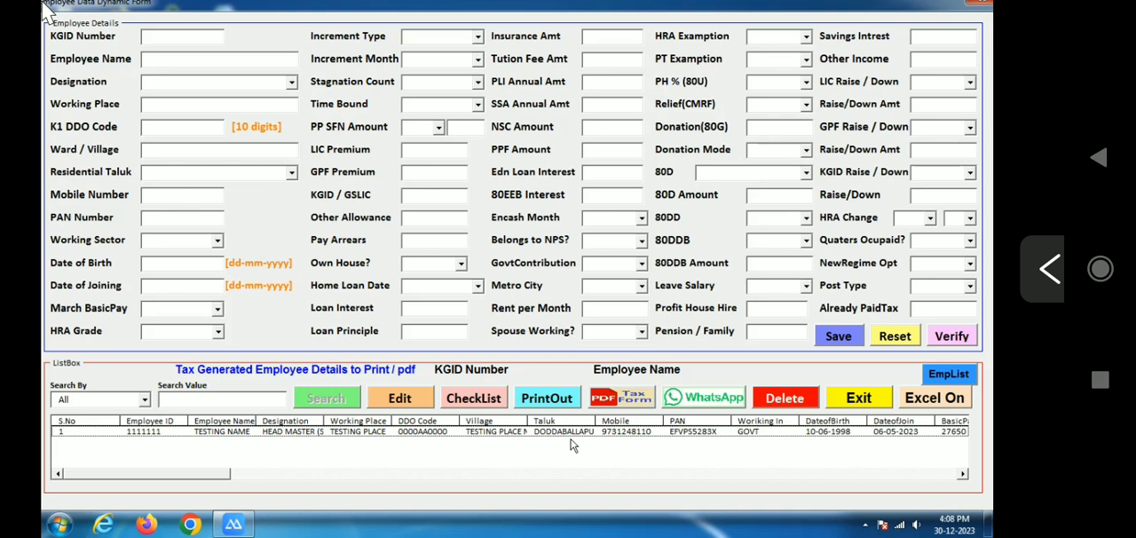
Load the test employee's record from the employee list into the form for editing
click(486, 432)
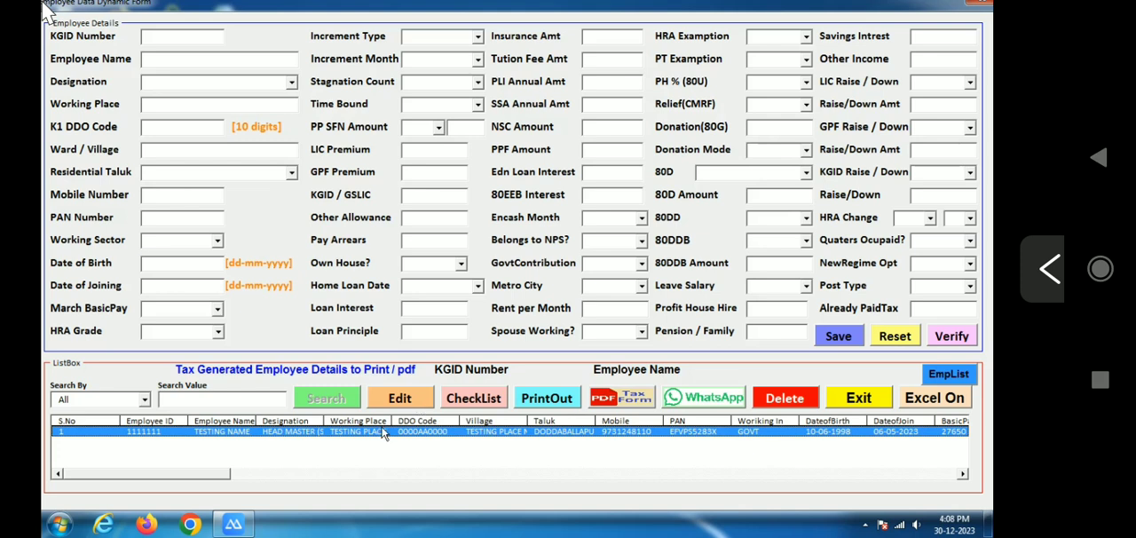
click(142, 405)
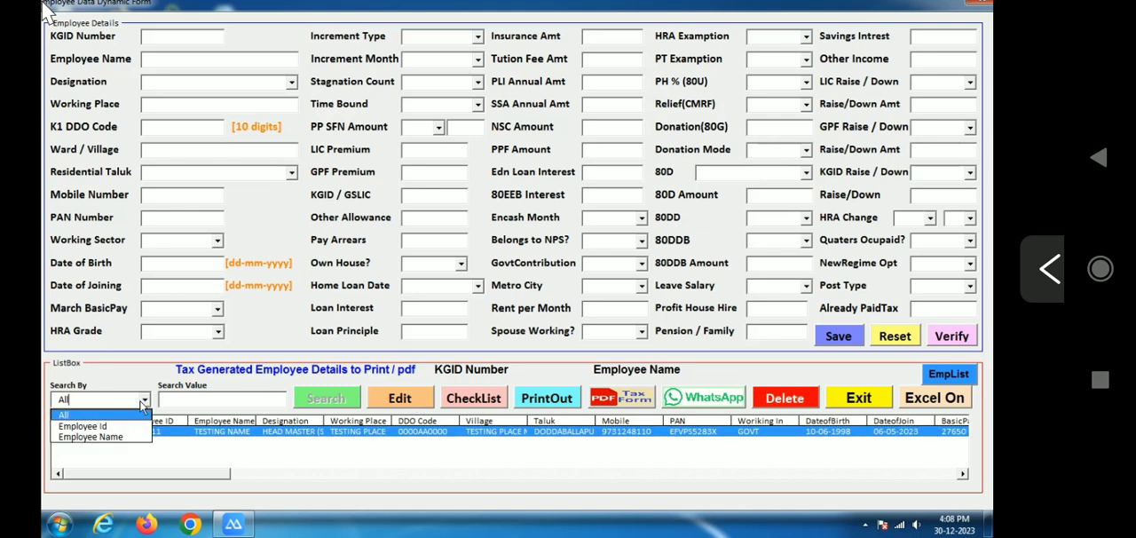
click(324, 435)
click(397, 408)
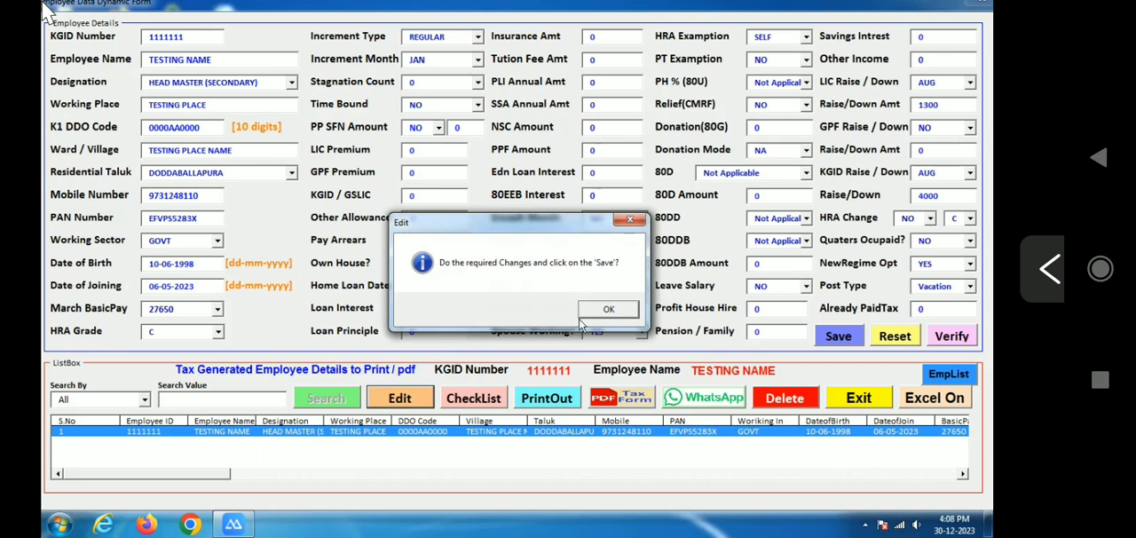
click(586, 311)
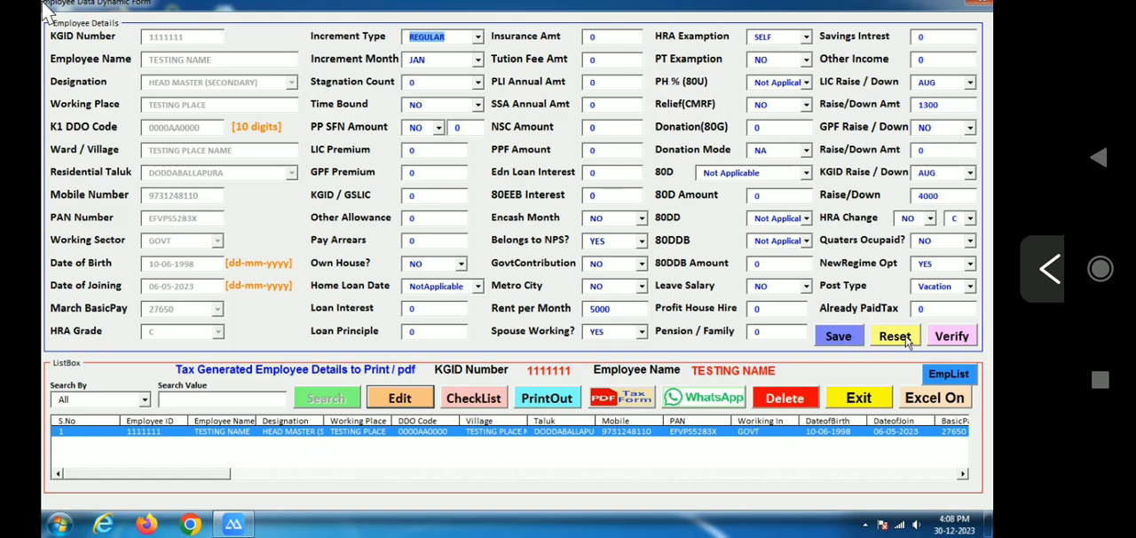
Decline saving the test employee's details and reset the form to blank fields
click(848, 337)
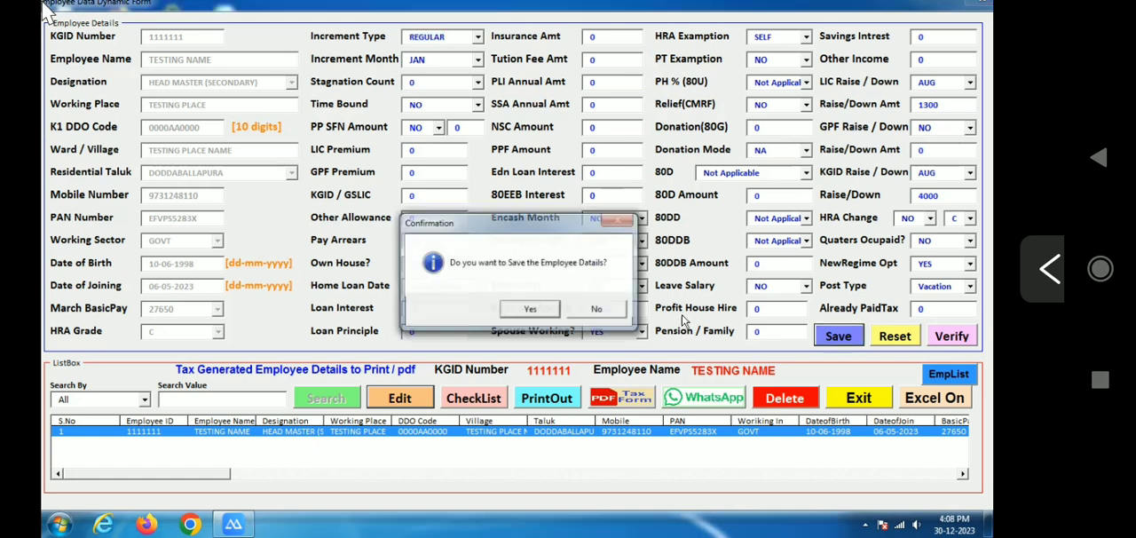
click(604, 317)
click(896, 343)
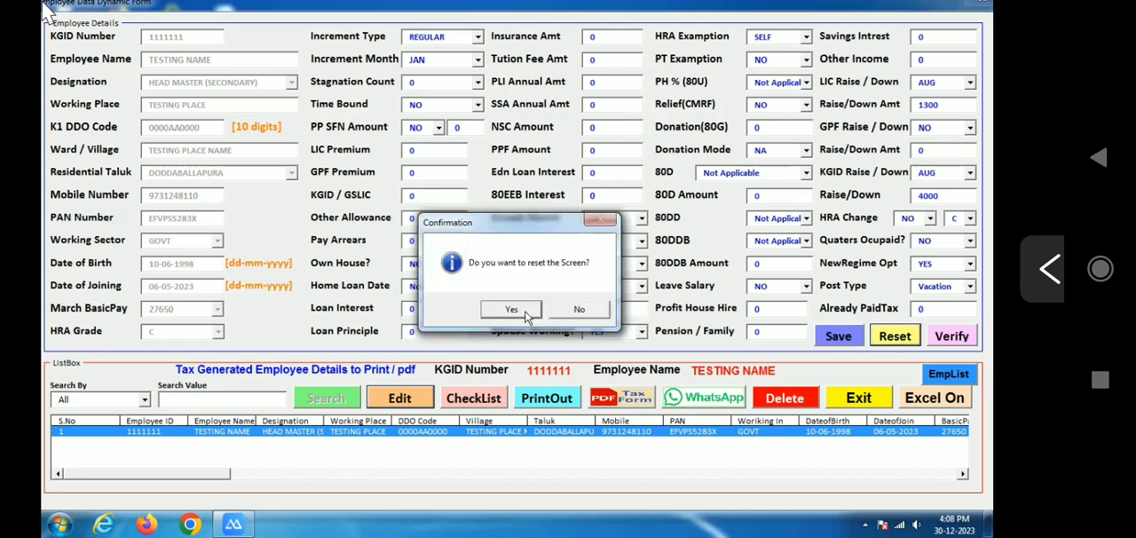
click(527, 316)
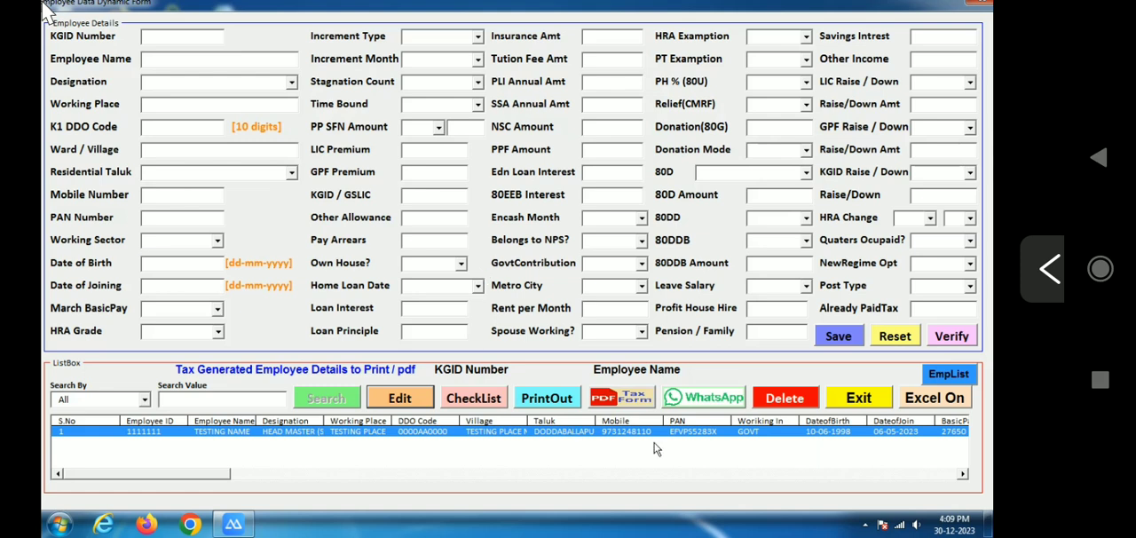
Leave the employee form for the Excel sheet and start importing data from the dashboard
click(924, 404)
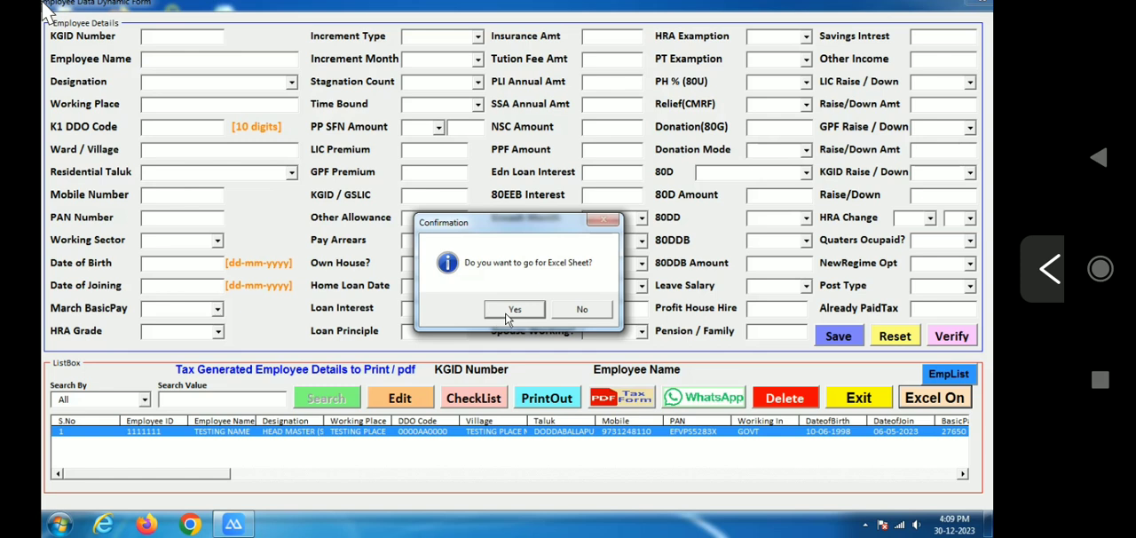
click(513, 312)
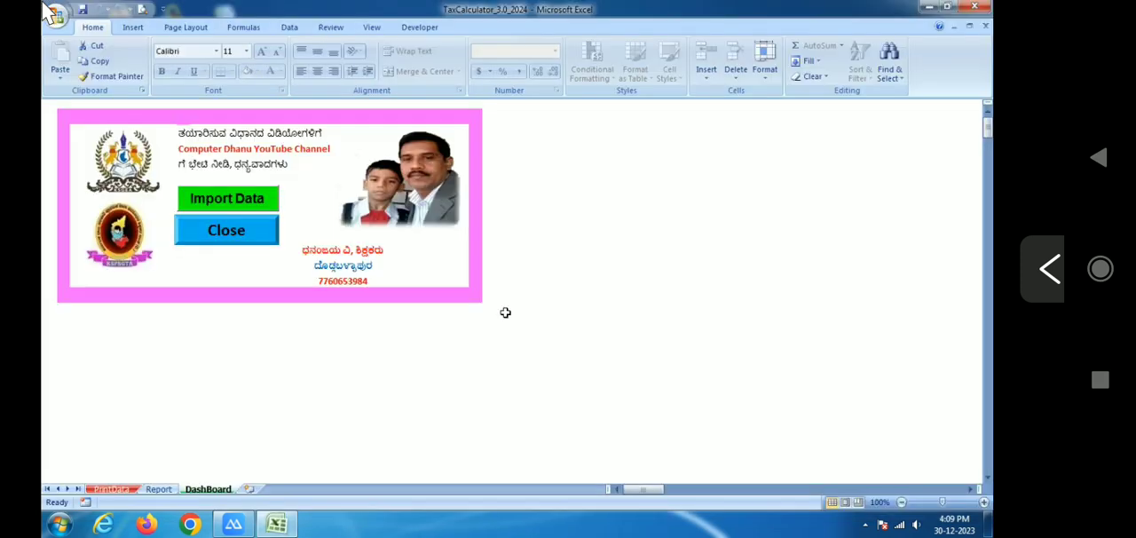
click(243, 203)
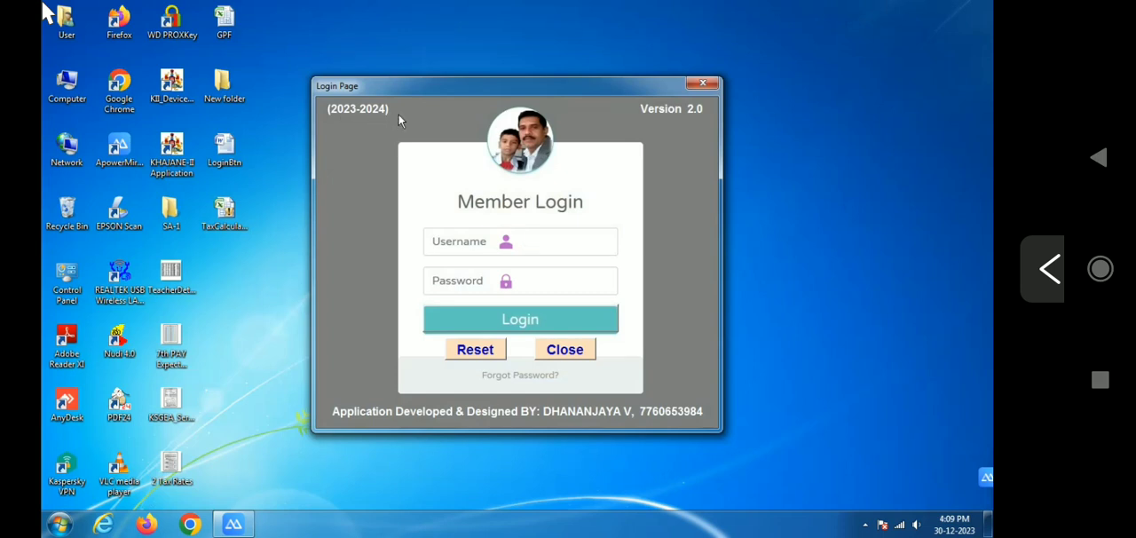
Log in to the 2023-2024 tax calculator with the username Admin and the account password
text(Admin)
key(Tab)
text(*********)
click(513, 318)
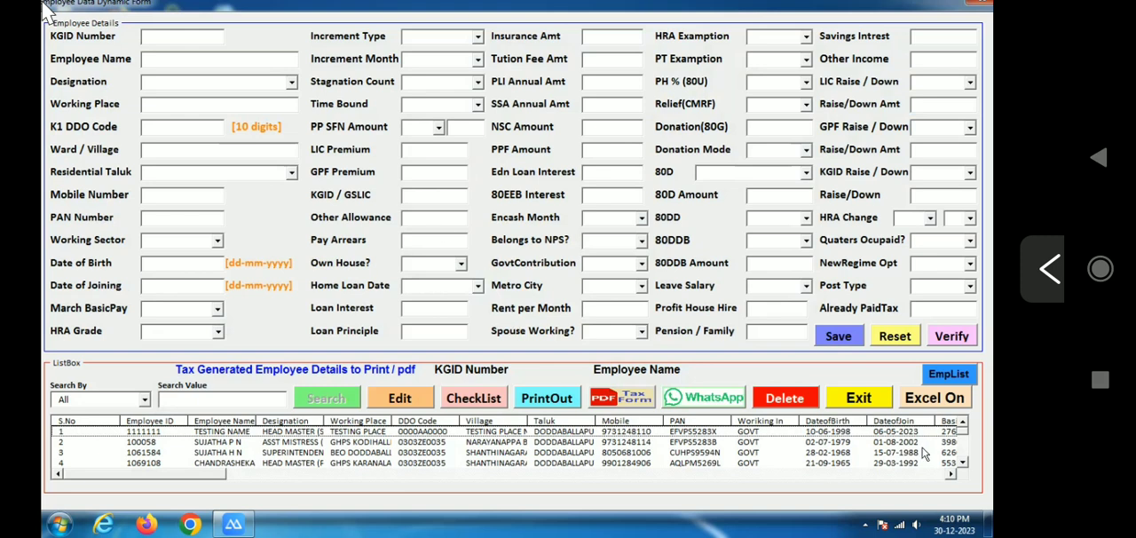
Return from the imported employee list to the Excel sheet, saving TaxCalculator_3.5_2023.xlsm and keeping the copied data on the clipboard
drag(972, 436, 968, 468)
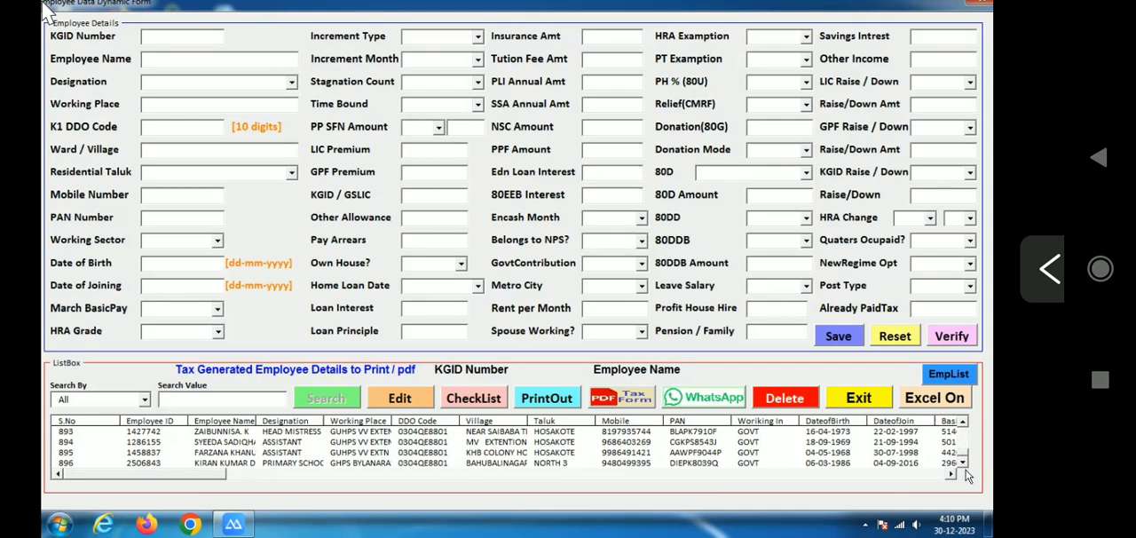
drag(964, 460, 966, 435)
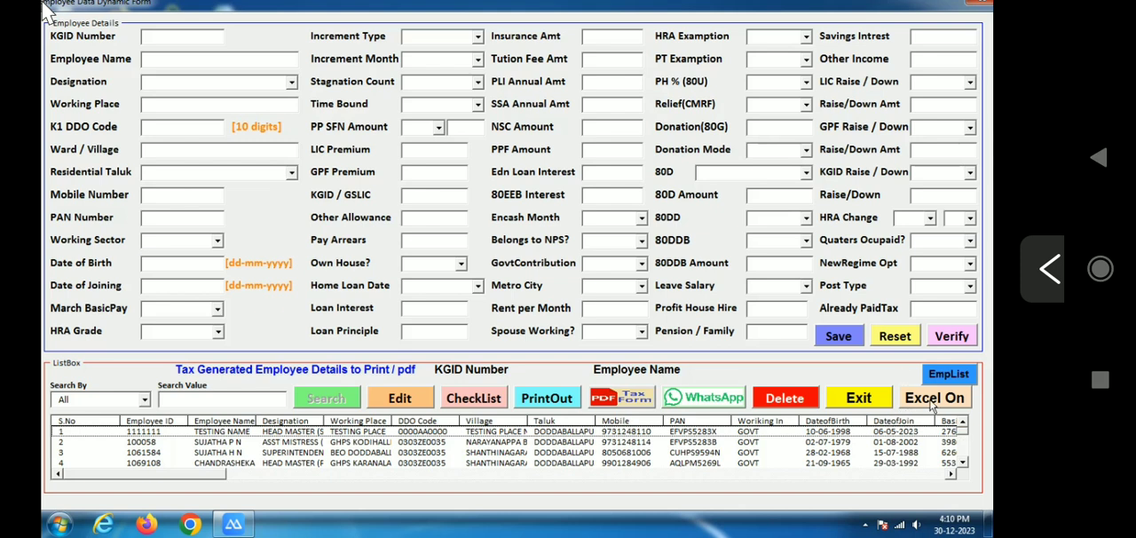
click(932, 399)
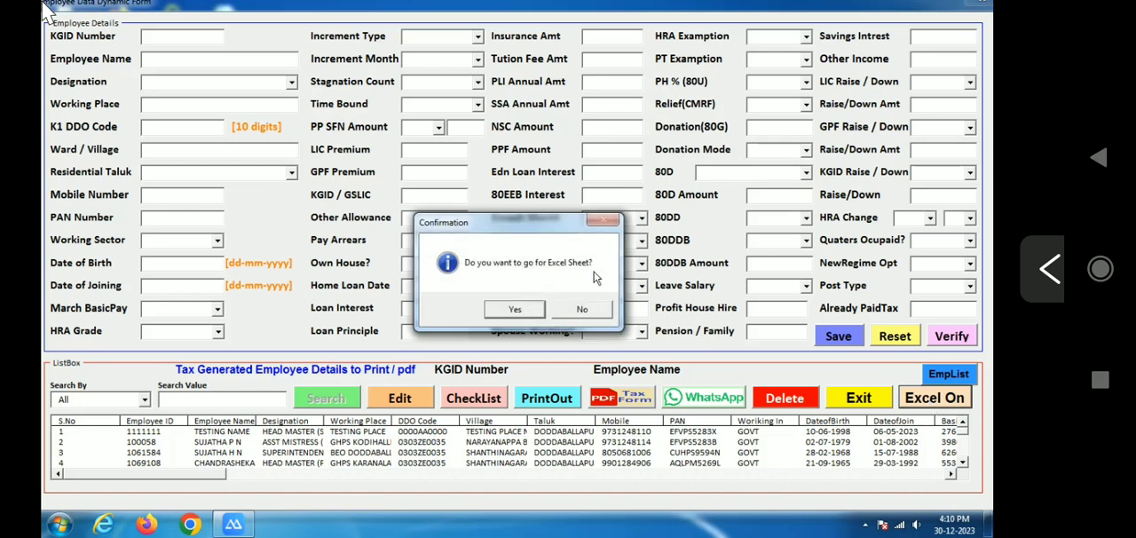
click(515, 309)
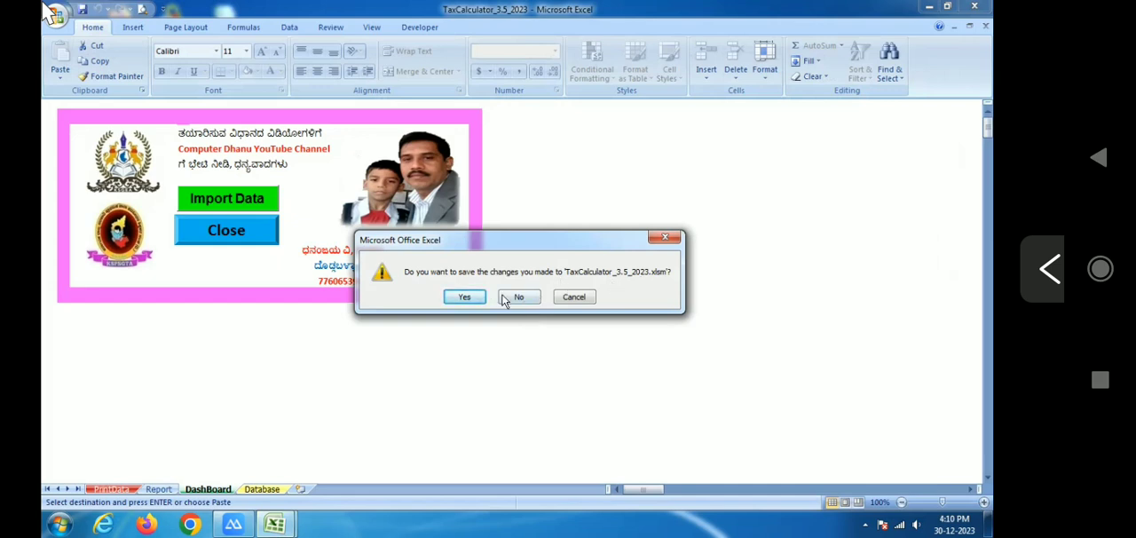
click(456, 297)
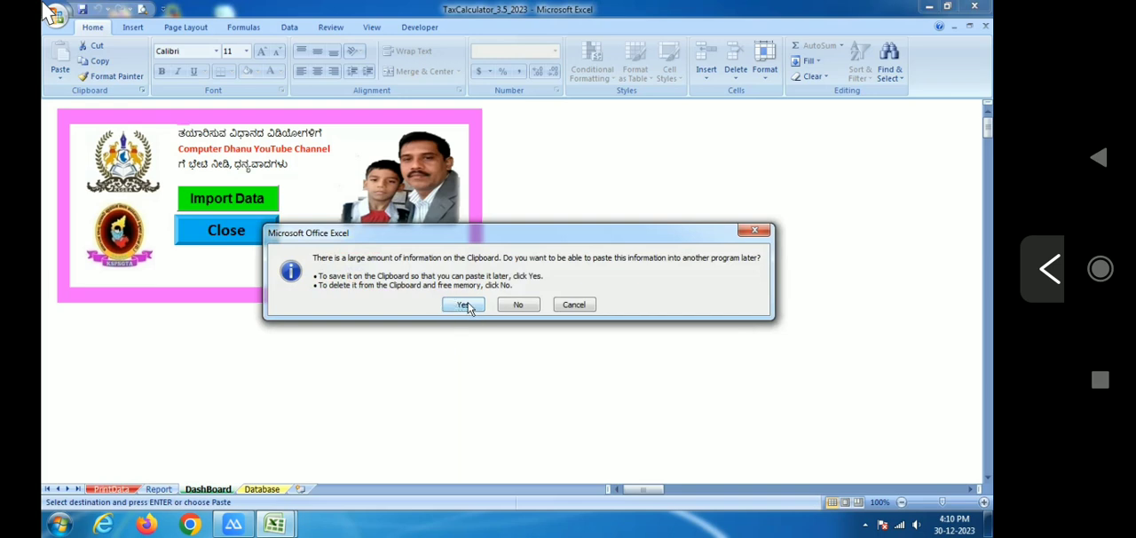
click(467, 304)
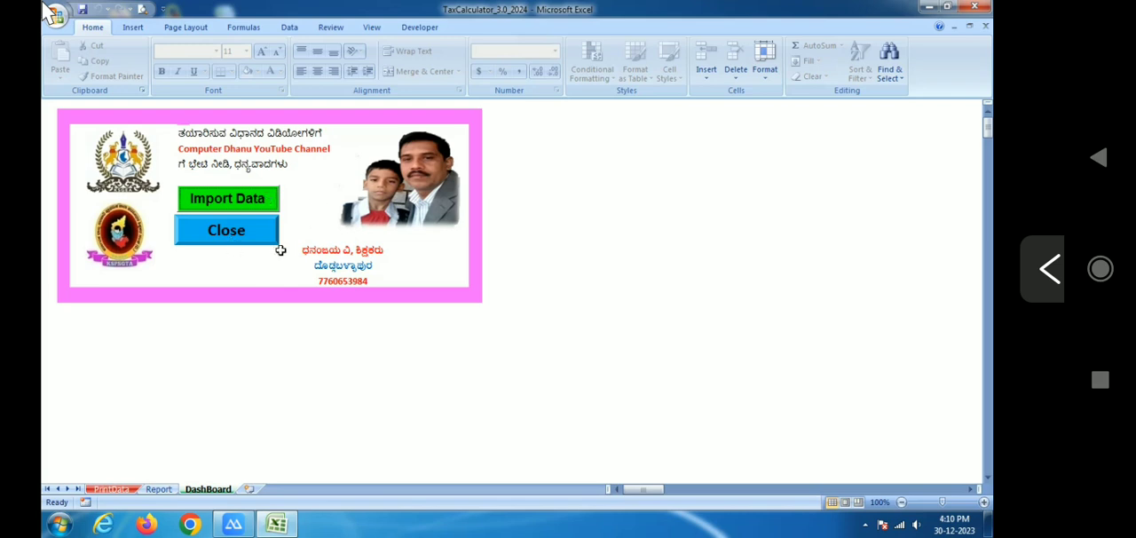
Exit the tax calculator application, then reopen TaxCalculator_3.0_2024 with its macro content enabled
click(226, 232)
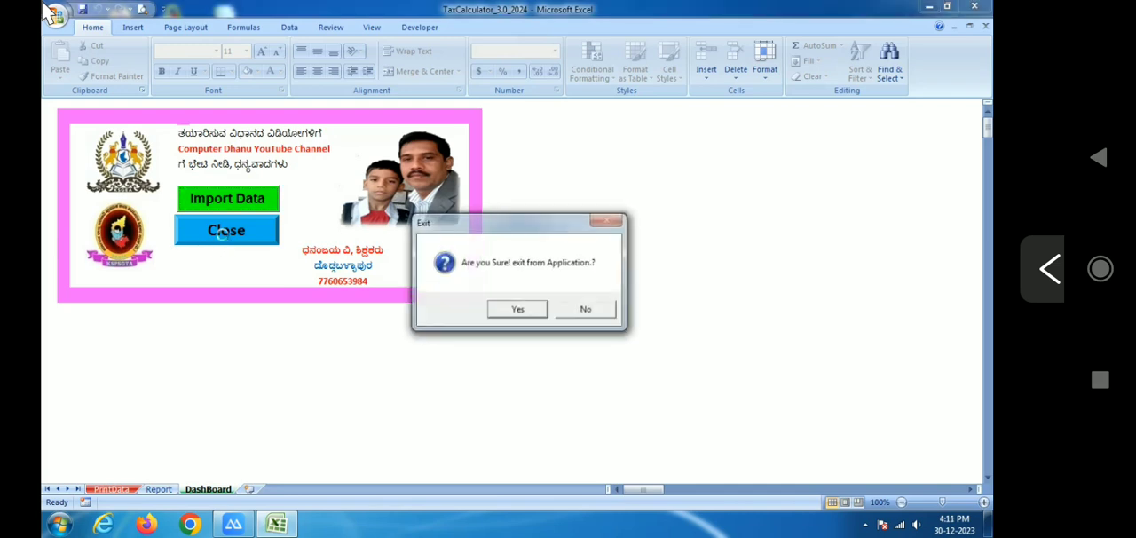
click(508, 311)
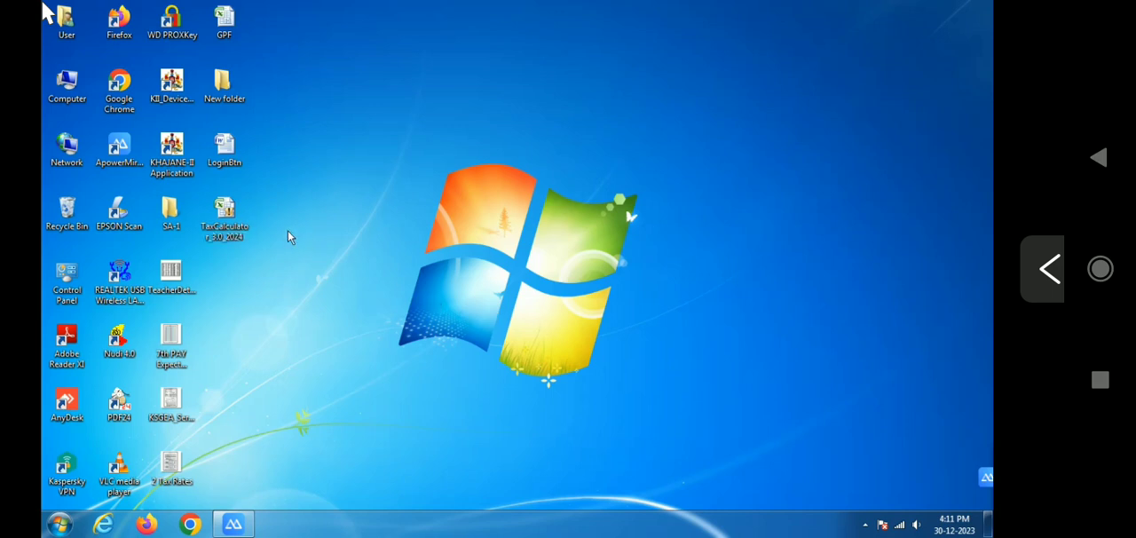
double_click(232, 224)
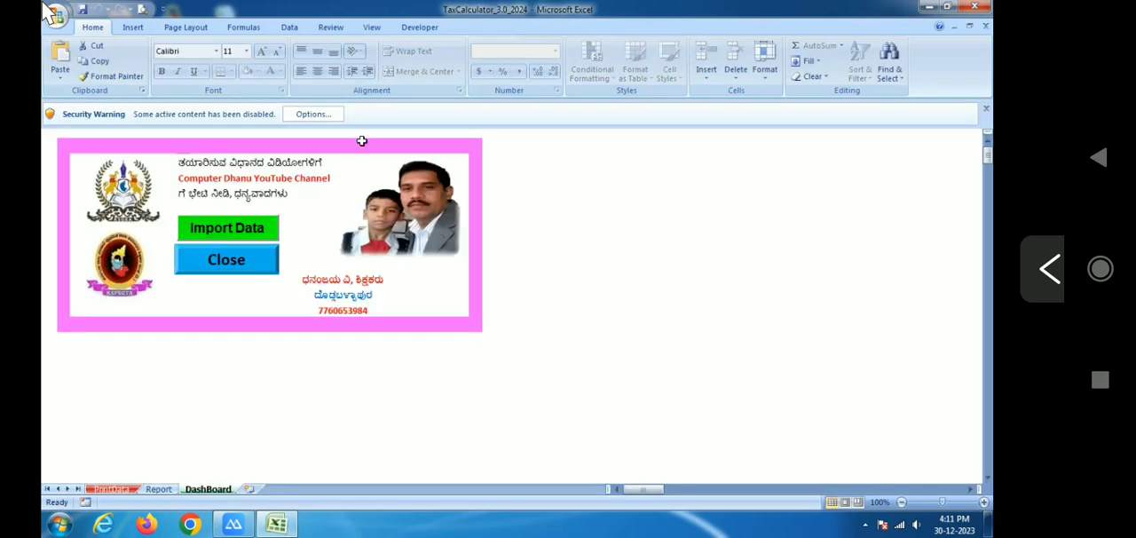
click(302, 116)
click(404, 291)
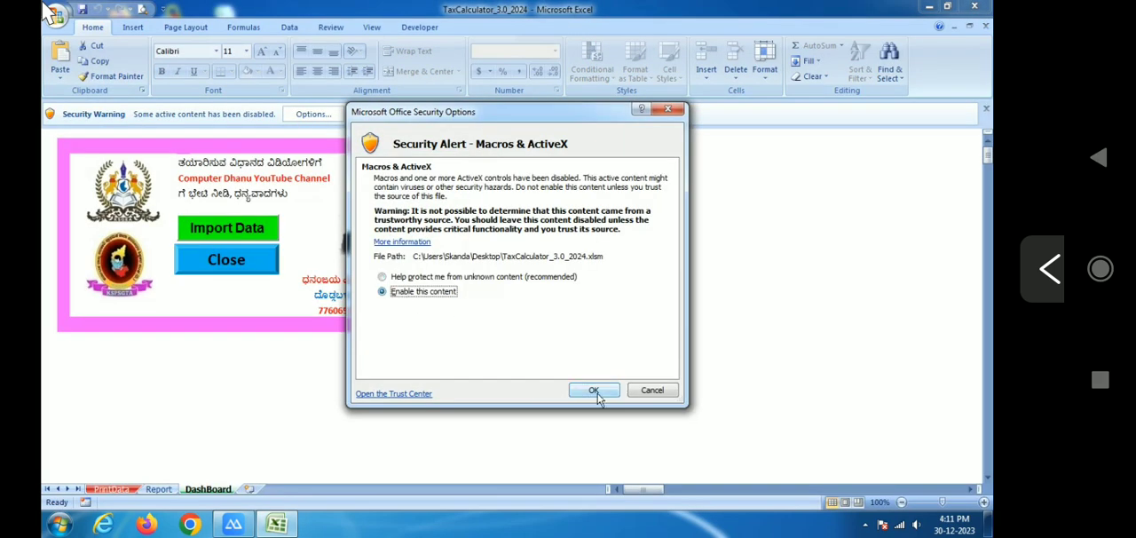
click(594, 392)
Try to log in to the reopened calculator as Admin with the account password, dismissing the Windows color scheme prompt
text(Admin)
key(Tab)
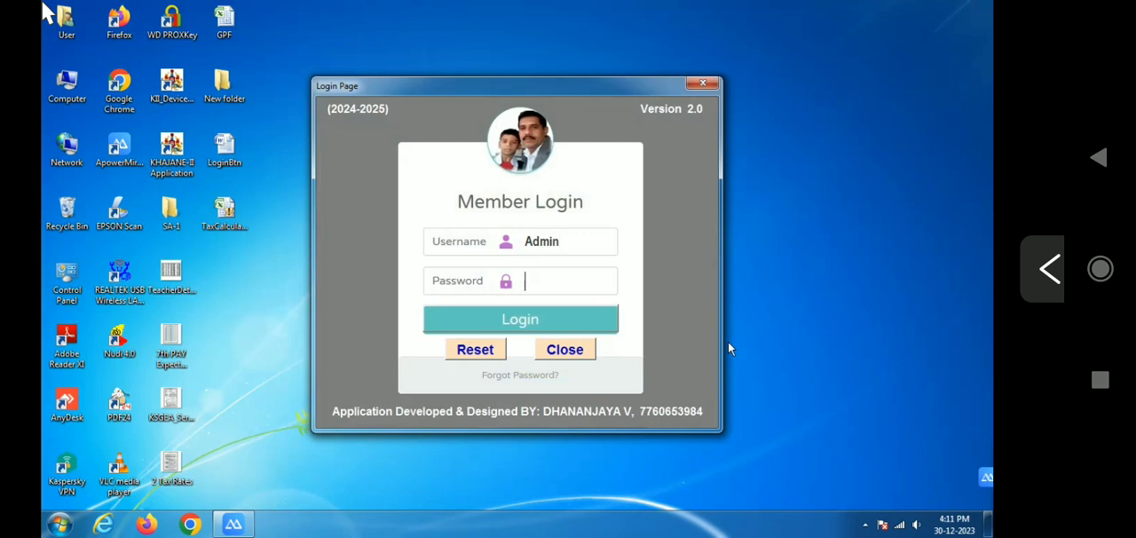
text(a*)
key(BackSpace)
text(********)
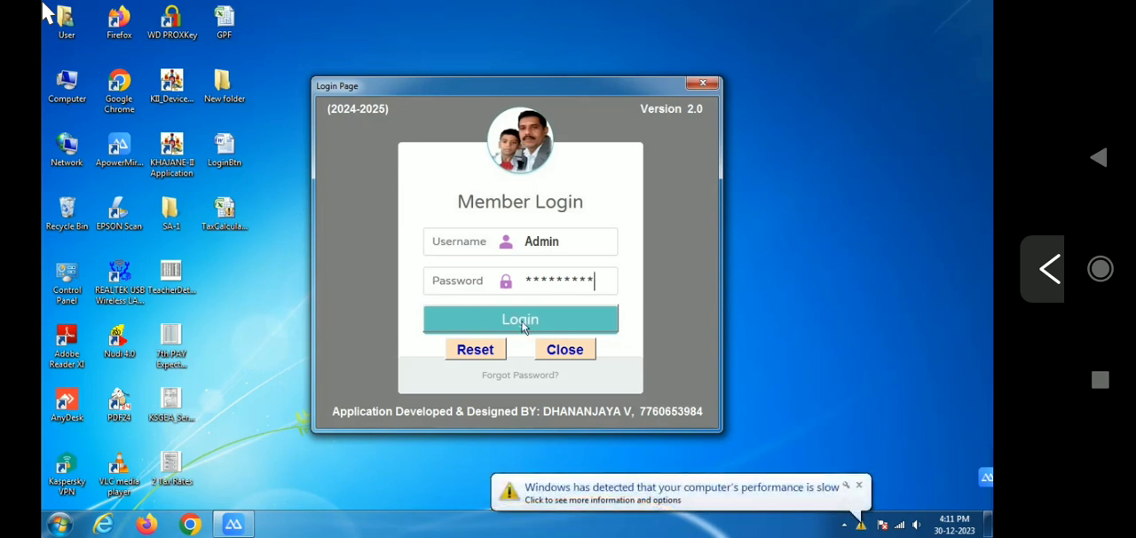
click(869, 490)
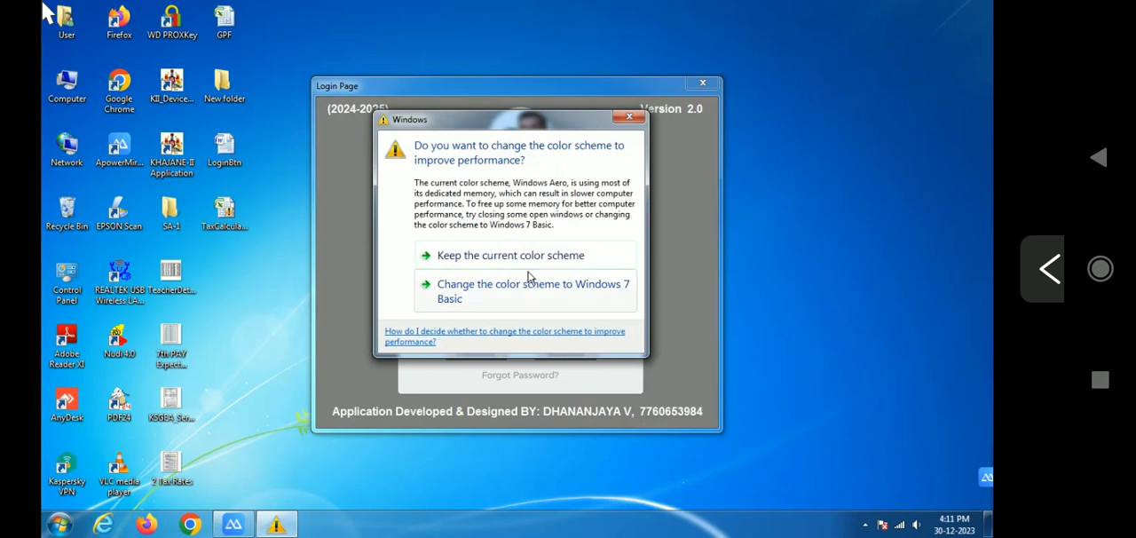
click(627, 123)
click(525, 320)
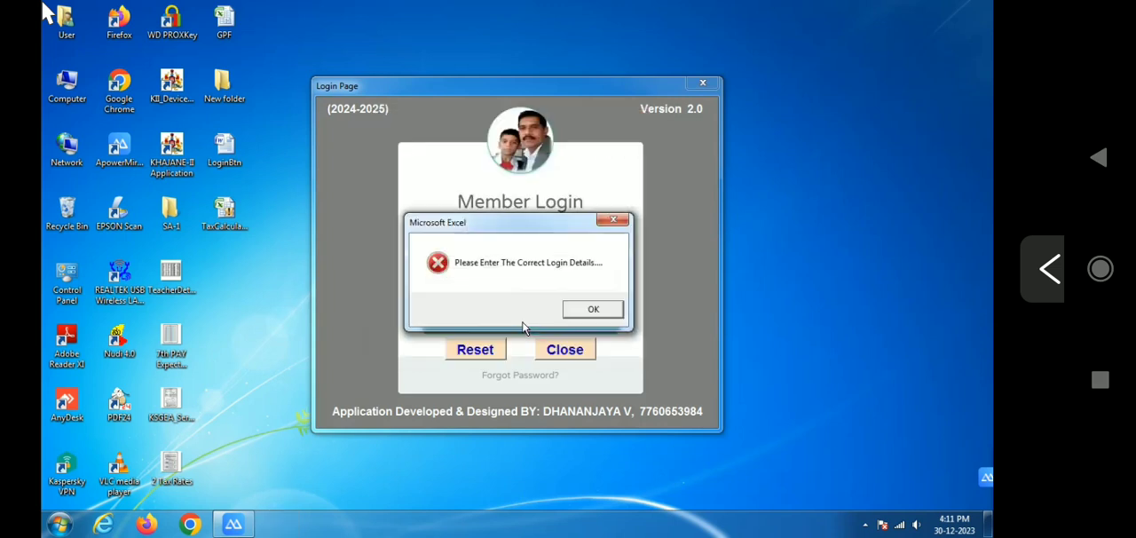
click(569, 313)
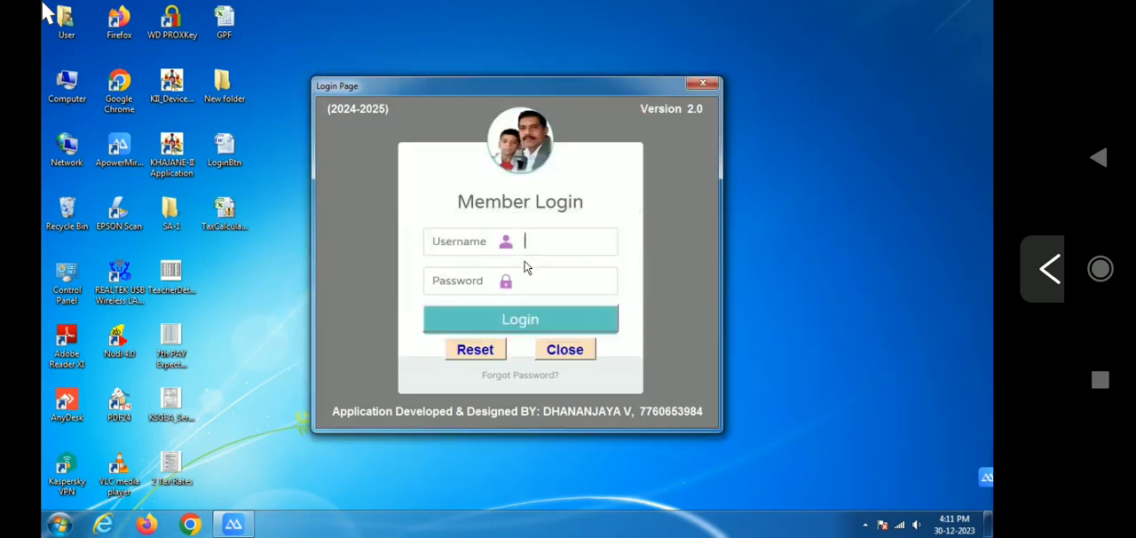
Log in to the reopened 2024-2025 calculator with the username Admin and the account password
text(Admin)
key(Tab)
text(*********)
click(534, 322)
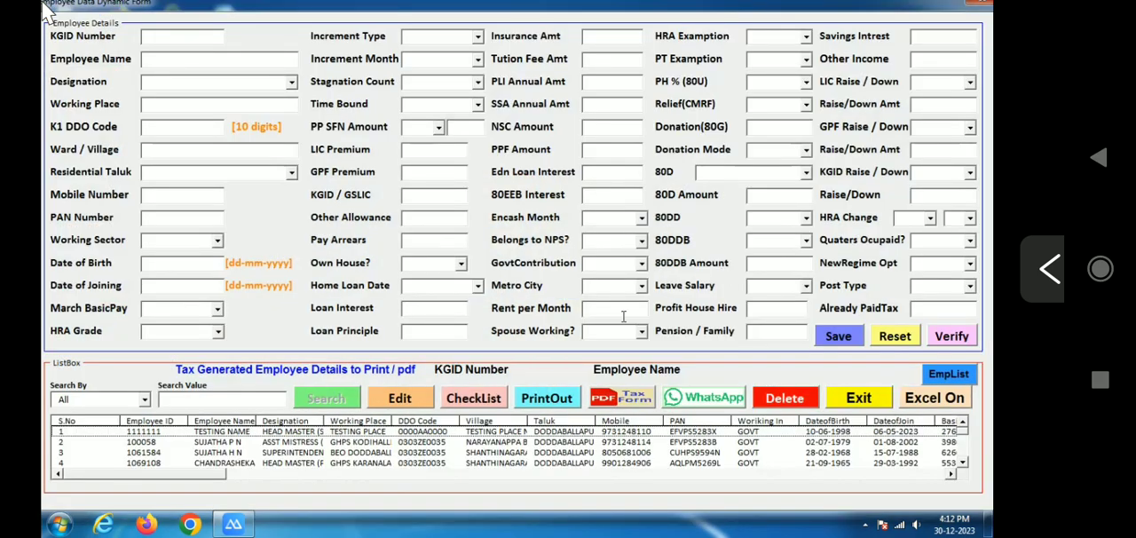
Load the second employee's record from the imported list into the form for editing
mouse_move(964, 435)
mouse_down()
mouse_move(966, 466)
mouse_move(970, 437)
mouse_up()
click(311, 444)
click(399, 402)
click(615, 307)
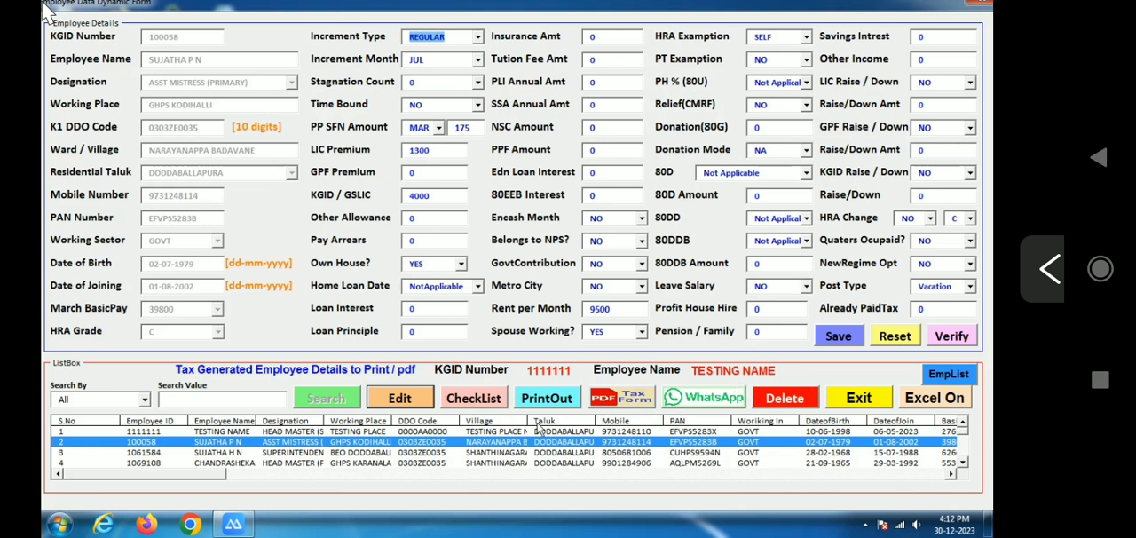
Load the fourth listed employee's record for editing and save it to generate the income tax calculation
click(288, 464)
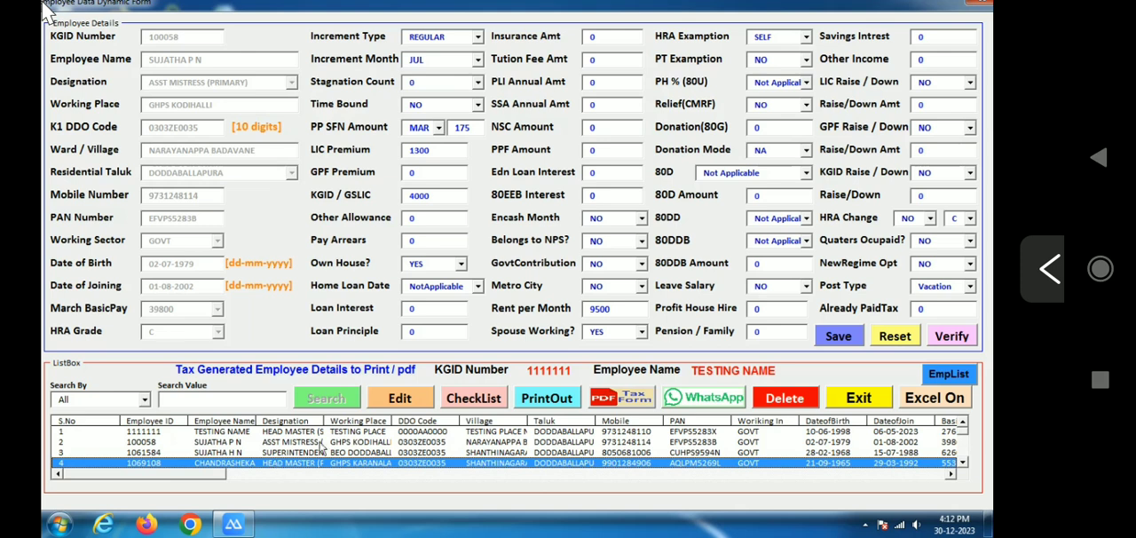
click(395, 402)
click(607, 310)
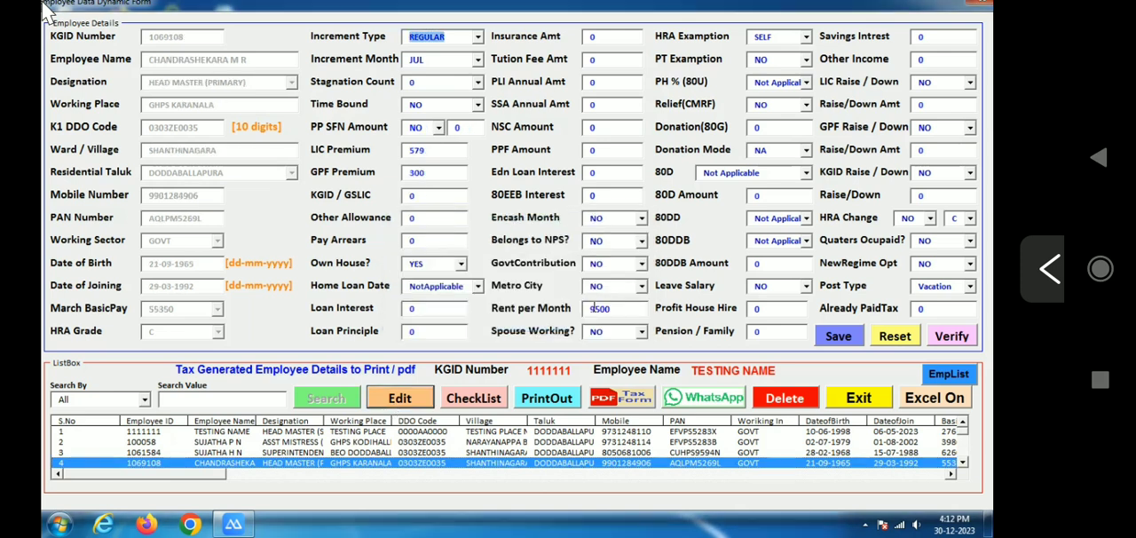
click(839, 337)
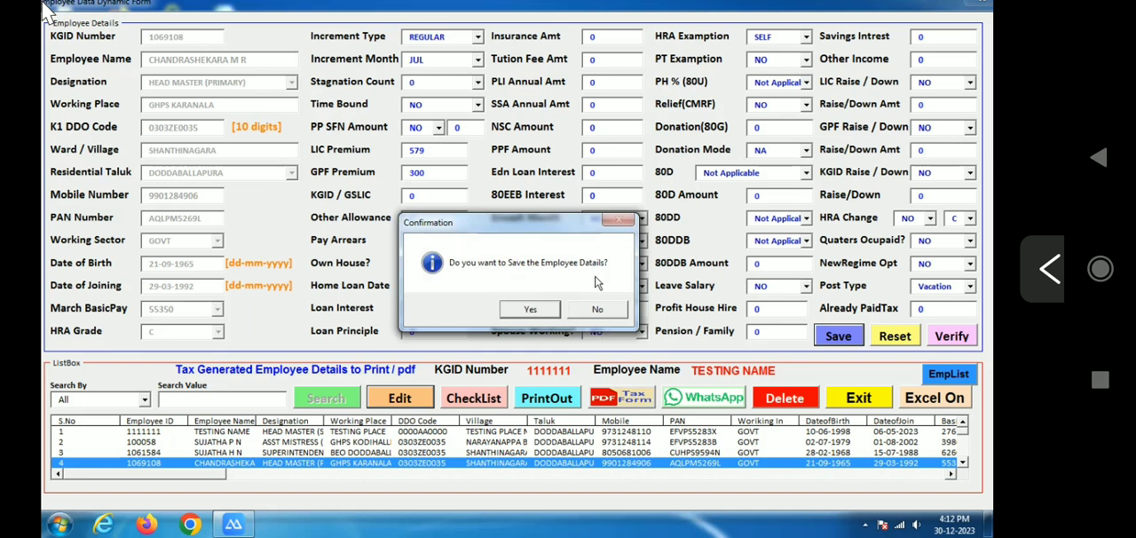
click(543, 312)
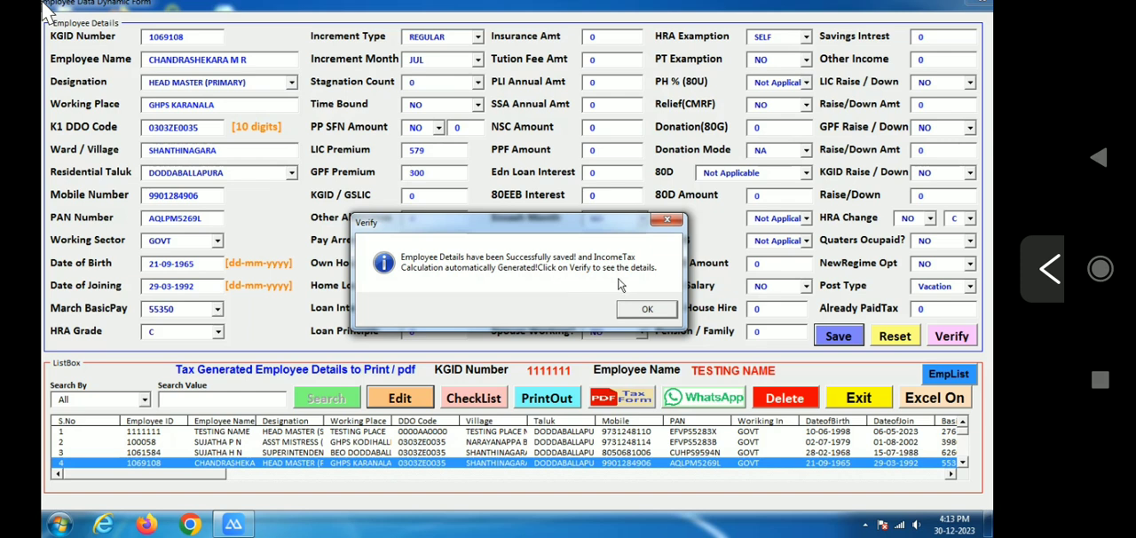
click(649, 309)
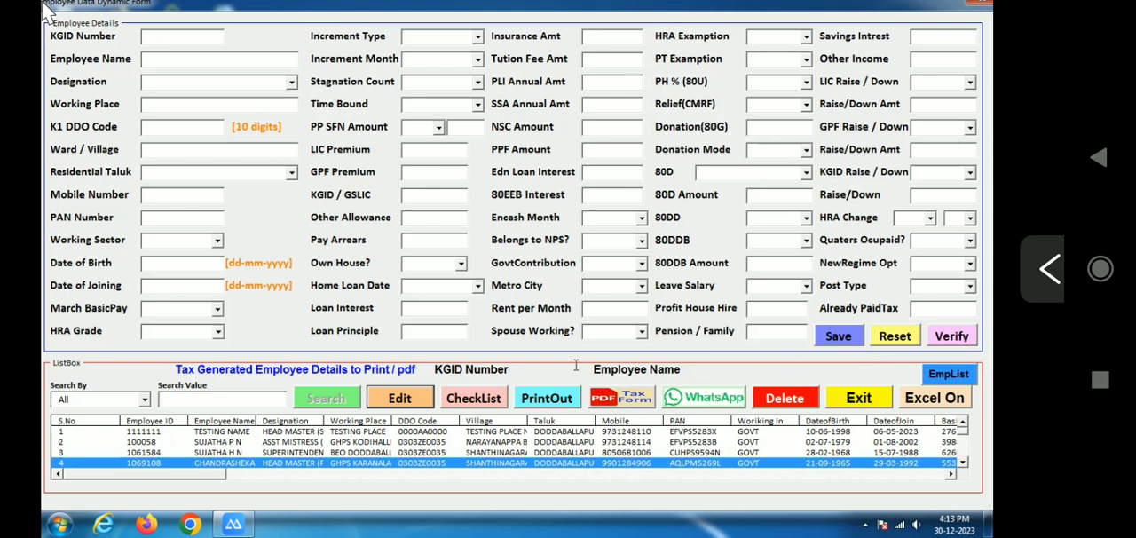
View the saved employee's generated tax and pension details, and try to close the details window directly
click(954, 337)
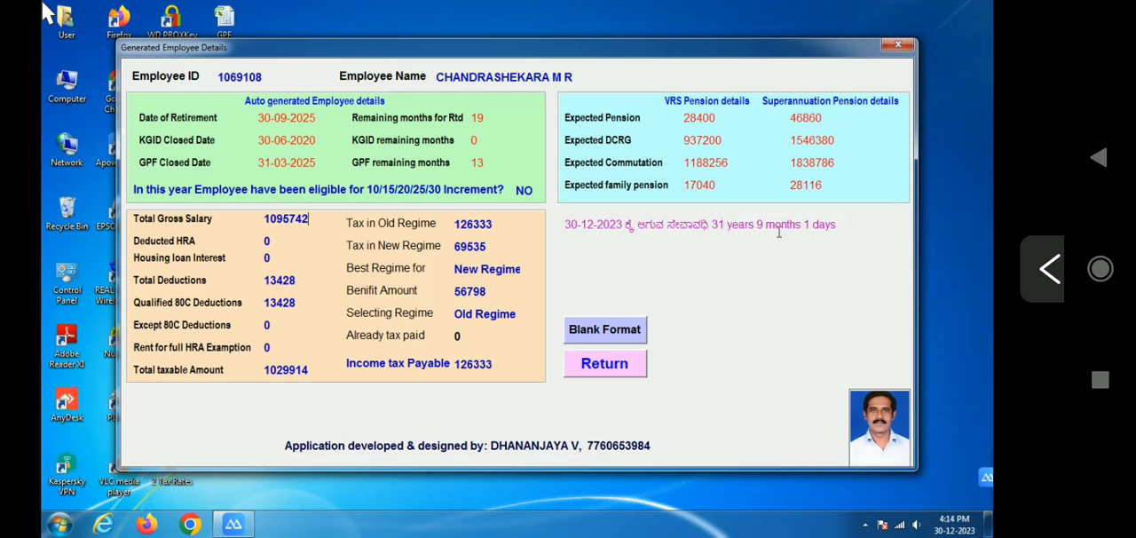
click(903, 52)
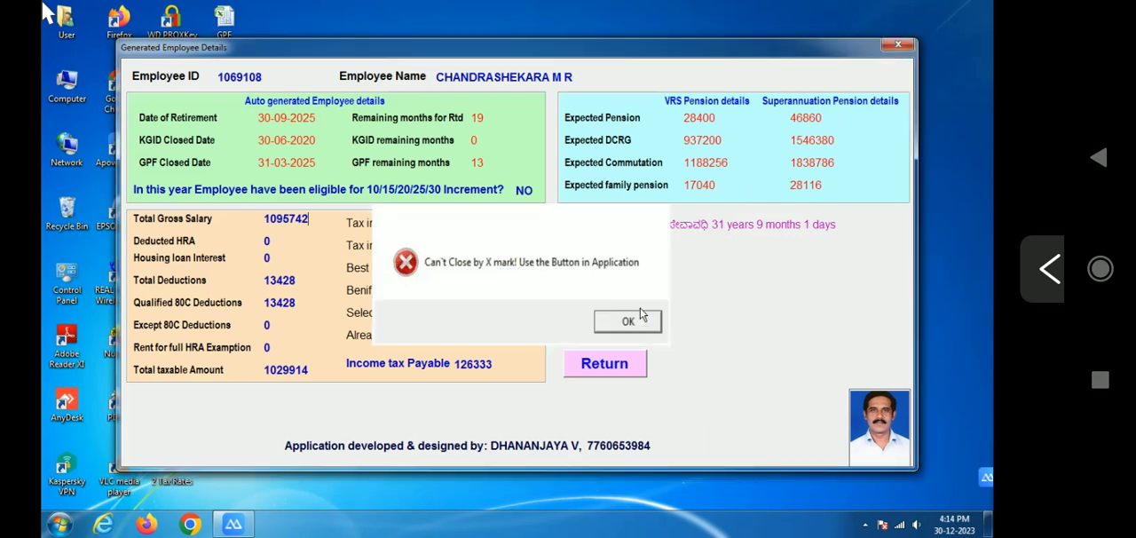
click(635, 318)
click(899, 44)
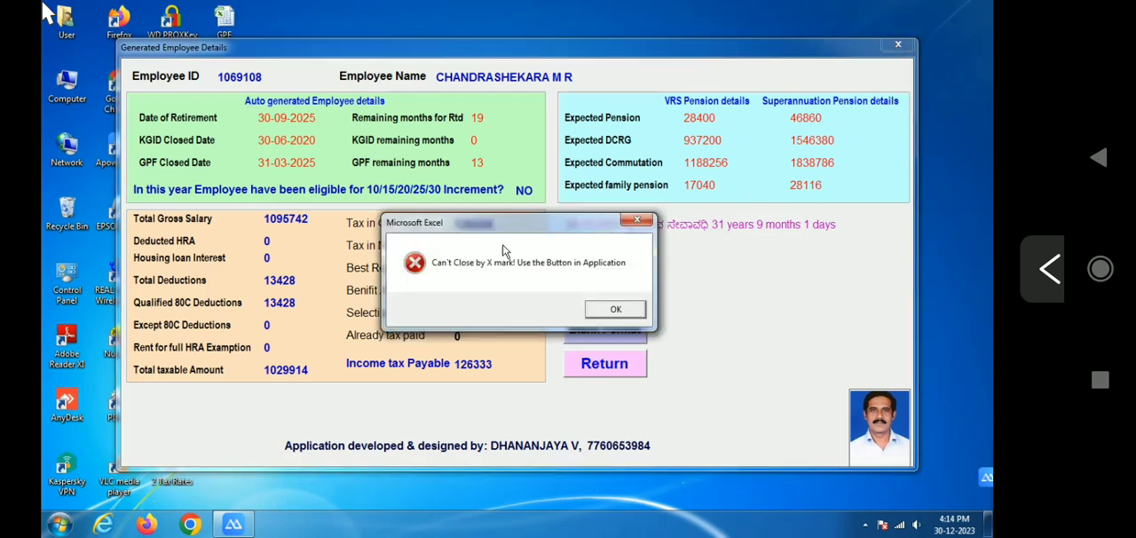
click(612, 309)
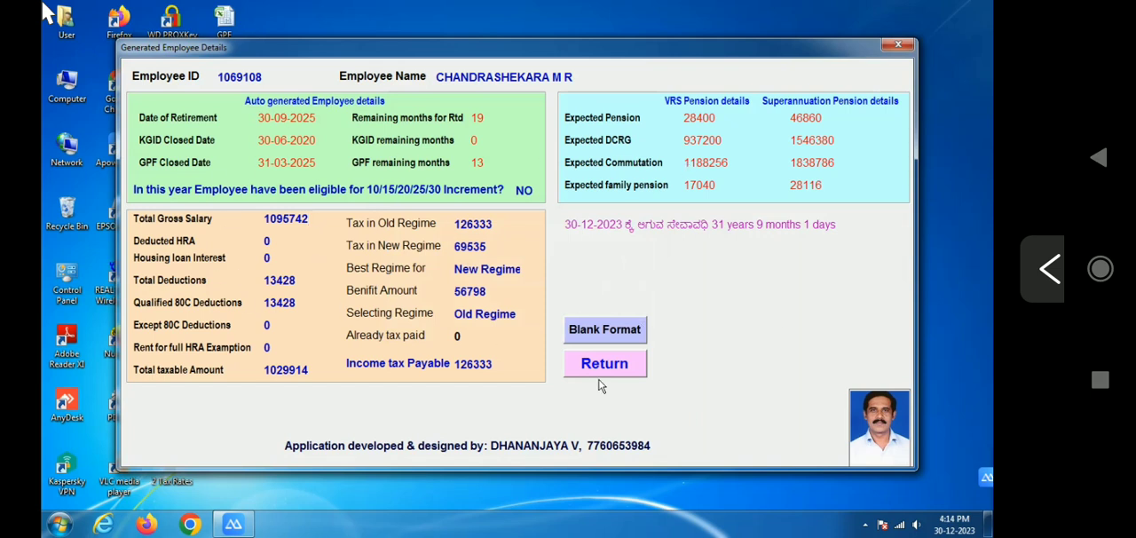
Download the blank information collecting format and return to the data entry form
click(611, 334)
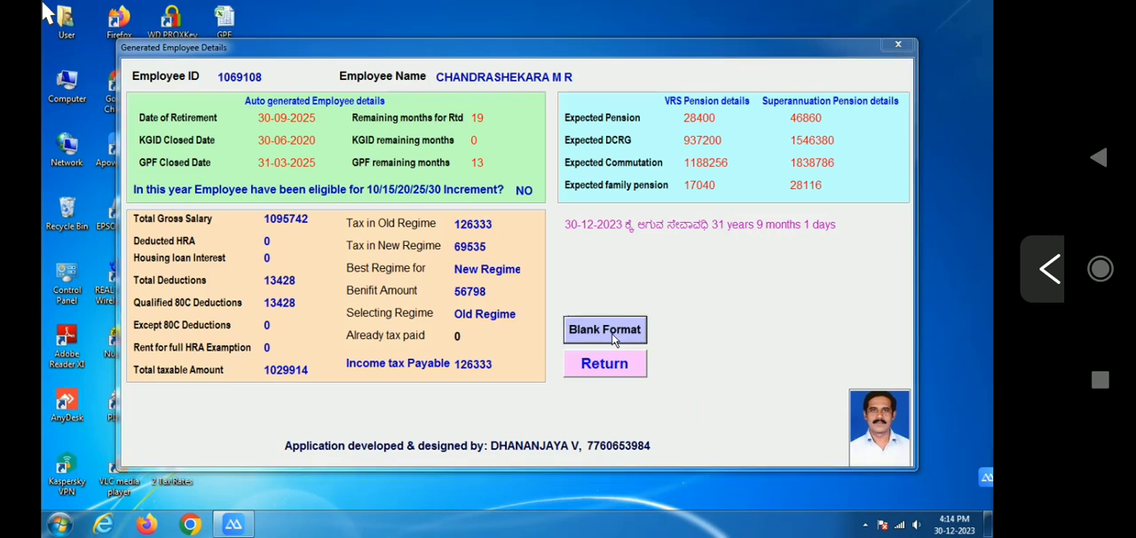
click(578, 307)
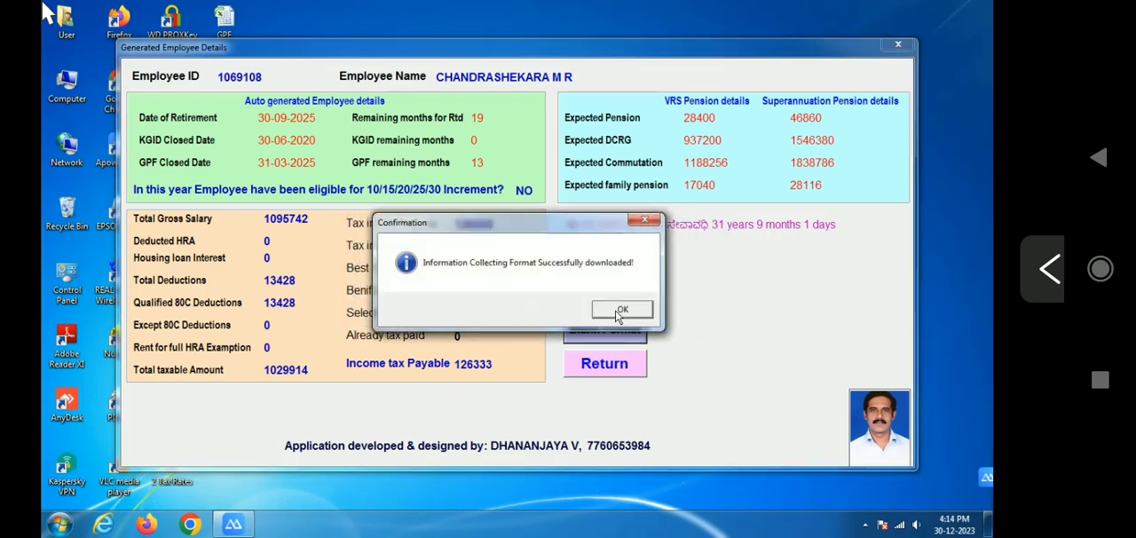
click(617, 306)
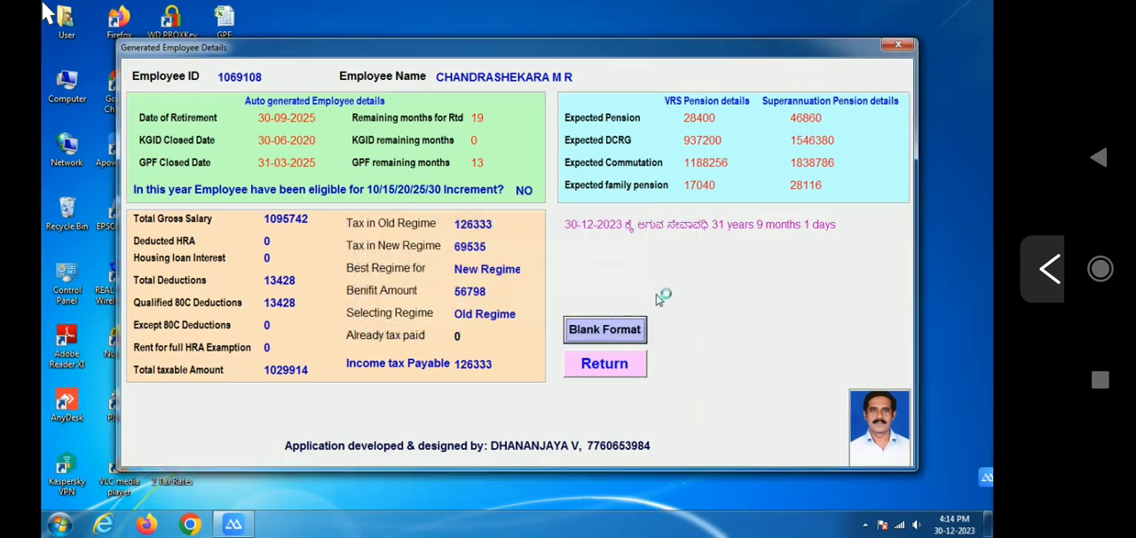
click(604, 366)
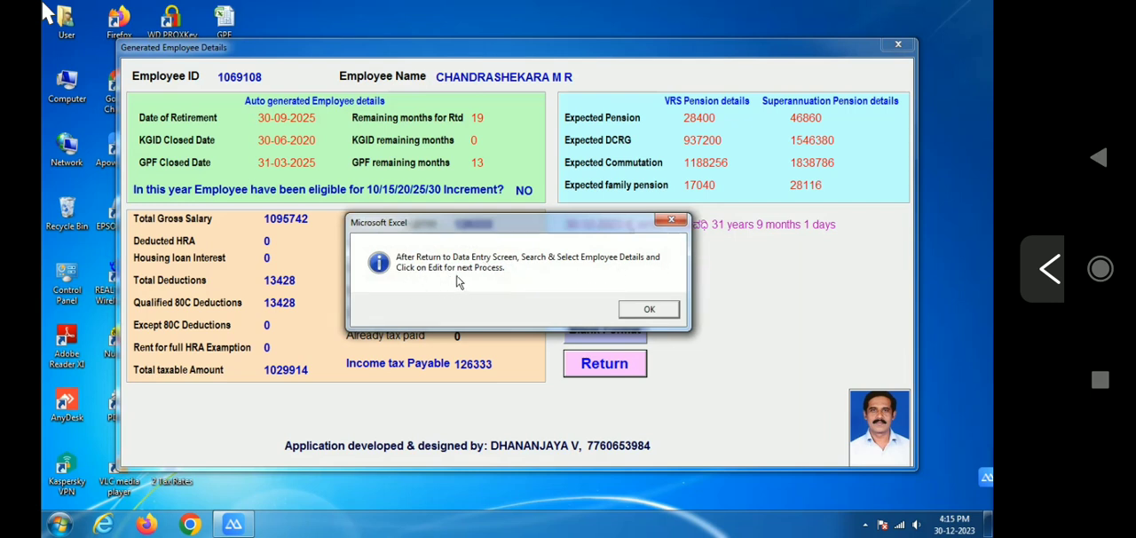
click(649, 311)
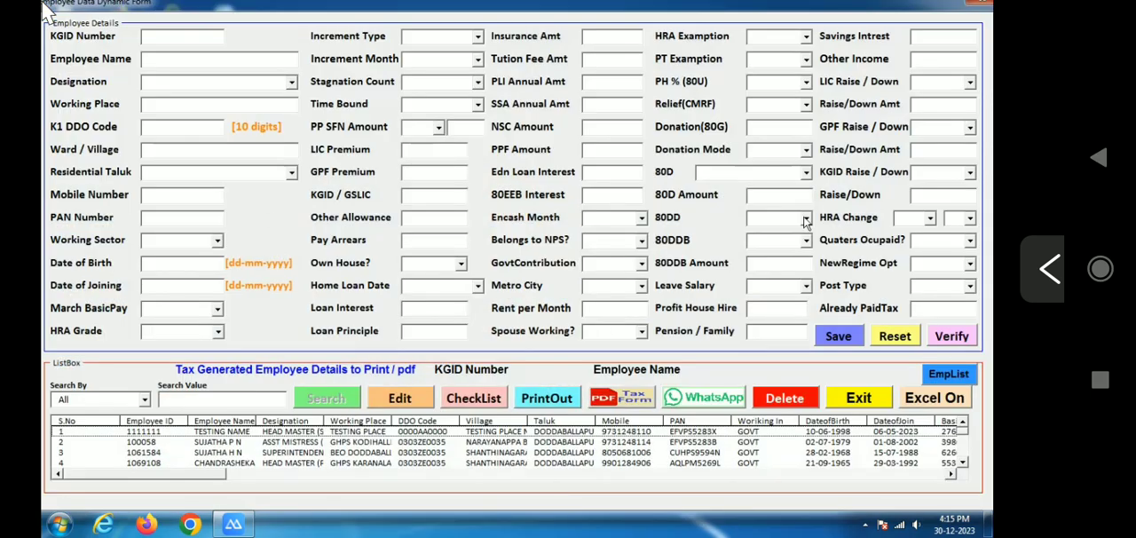
Load the fourth employee's record into the form again and reset the form without saving
click(377, 462)
double_click(378, 464)
click(627, 309)
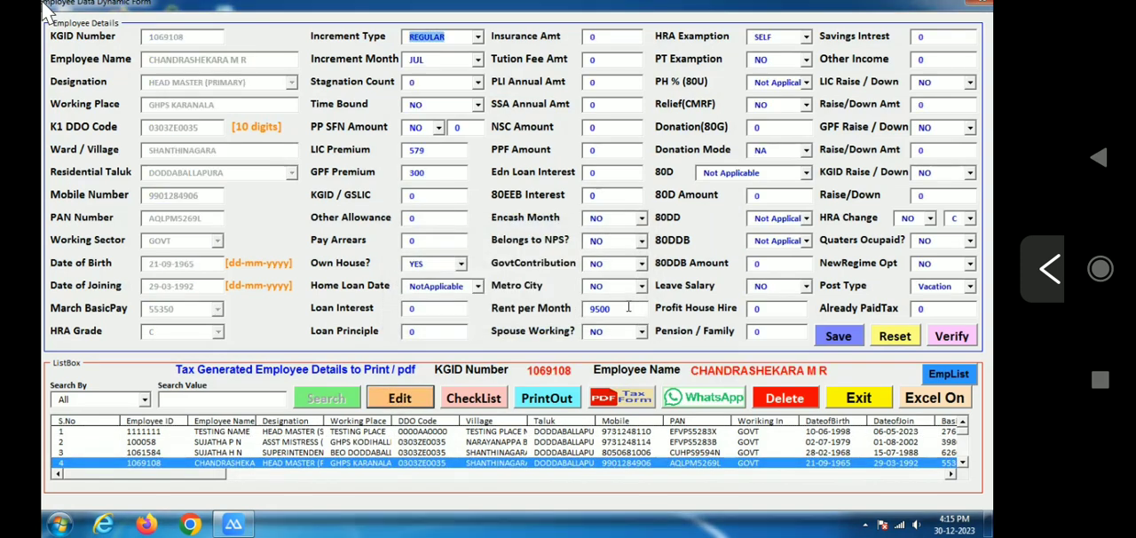
click(897, 337)
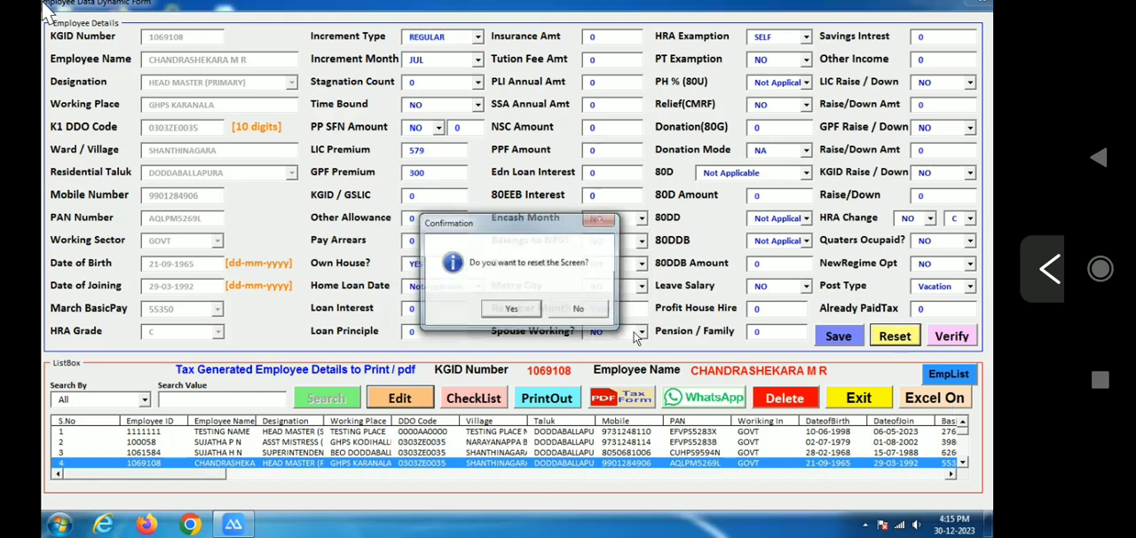
click(515, 309)
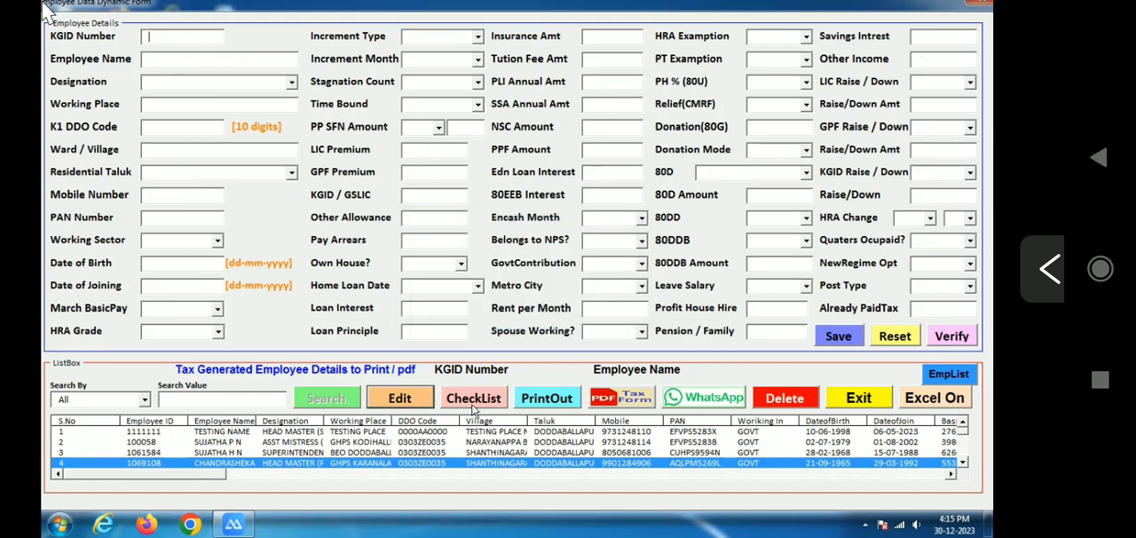
Try to produce the checklist, the printout and the PDF tax form with no employee record loaded
click(473, 409)
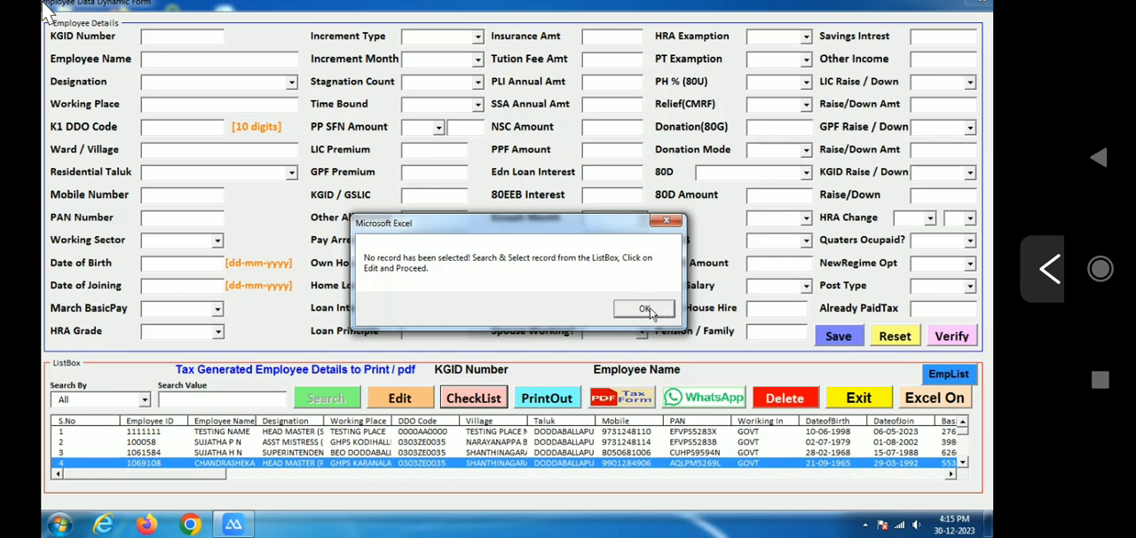
click(645, 311)
click(568, 406)
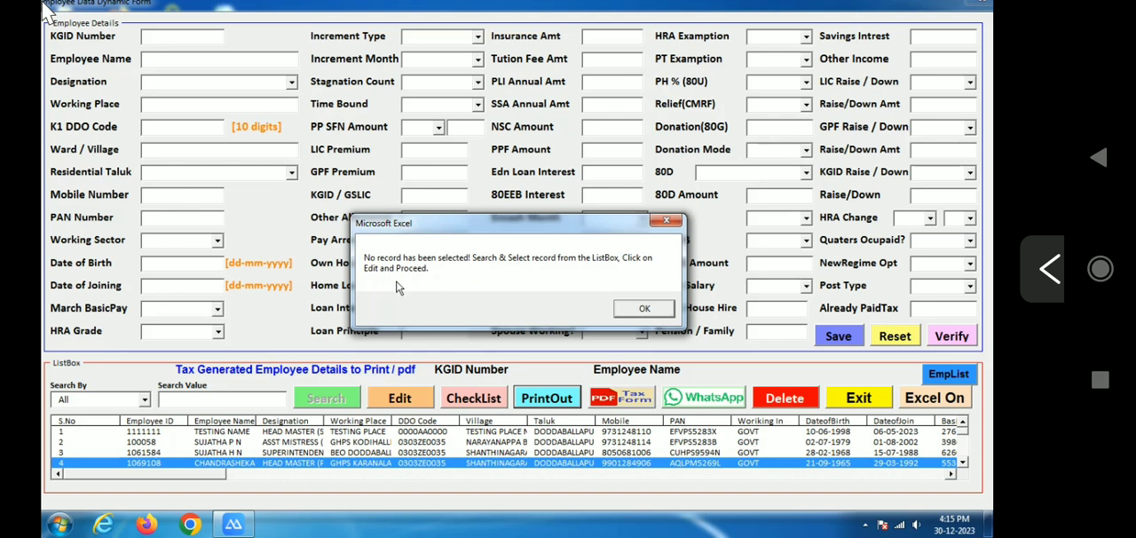
click(643, 307)
click(636, 394)
click(647, 311)
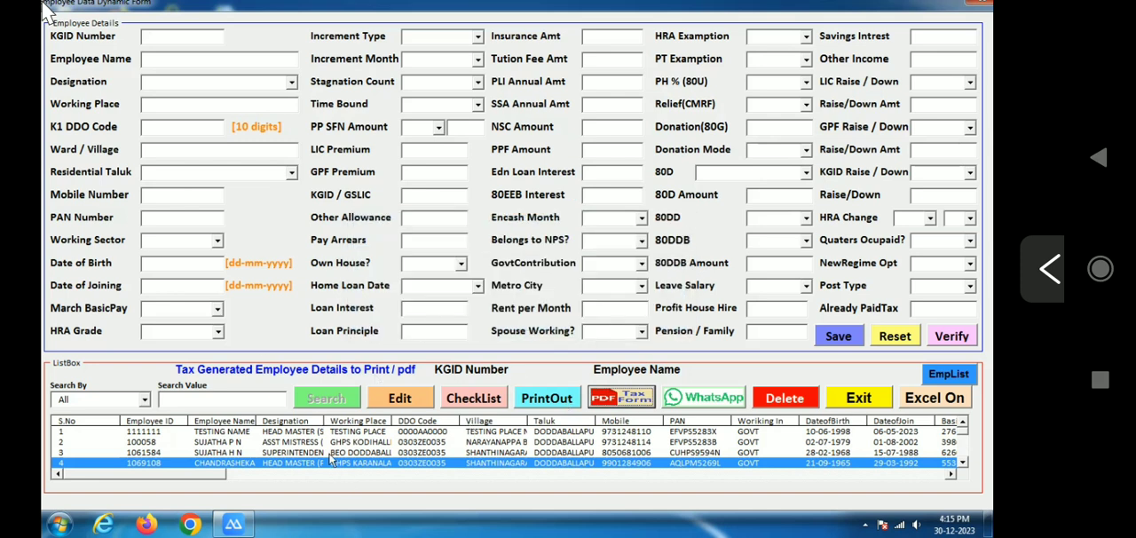
Load the fourth employee's record for editing and download the checklist of its entered data
click(404, 404)
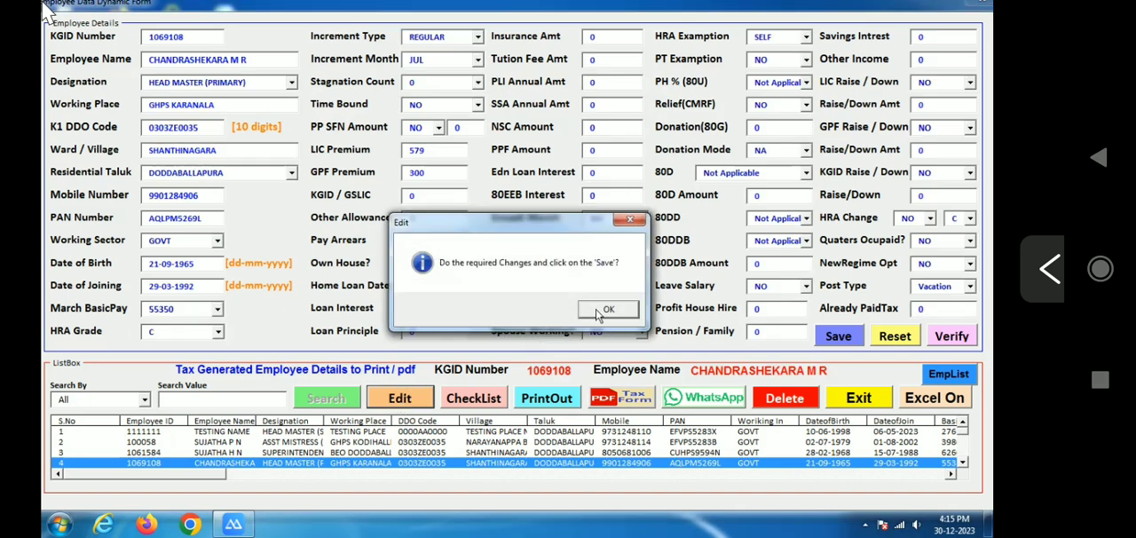
click(600, 310)
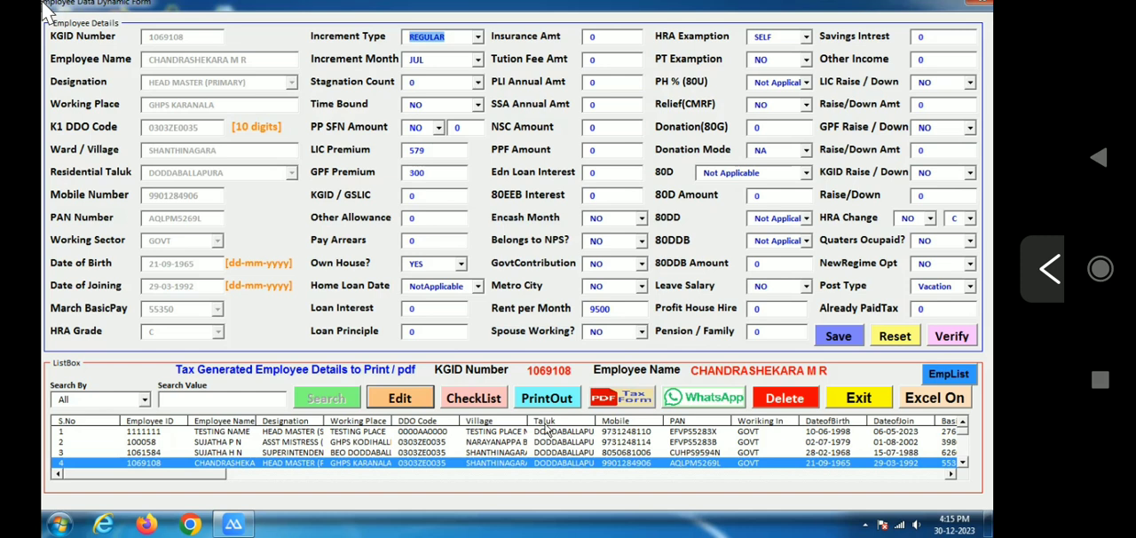
click(476, 401)
click(555, 314)
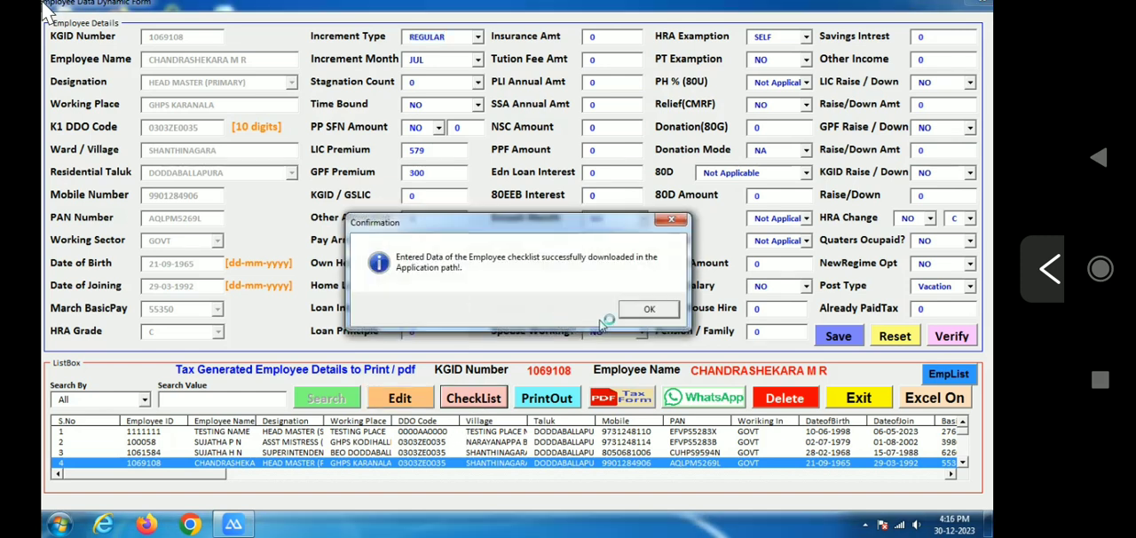
click(644, 309)
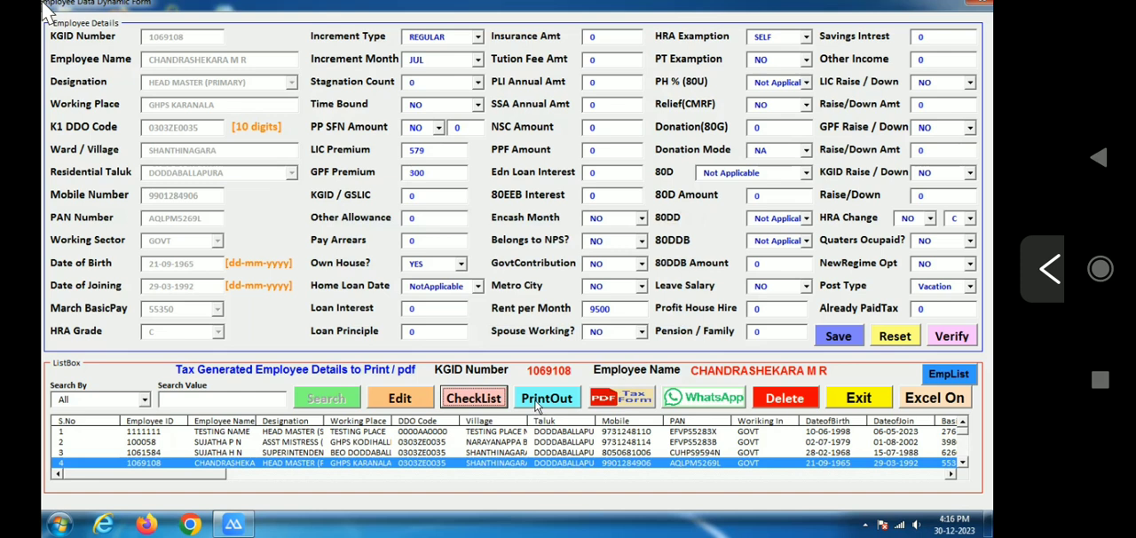
Export the loaded employee's income tax forms as PDF
click(615, 402)
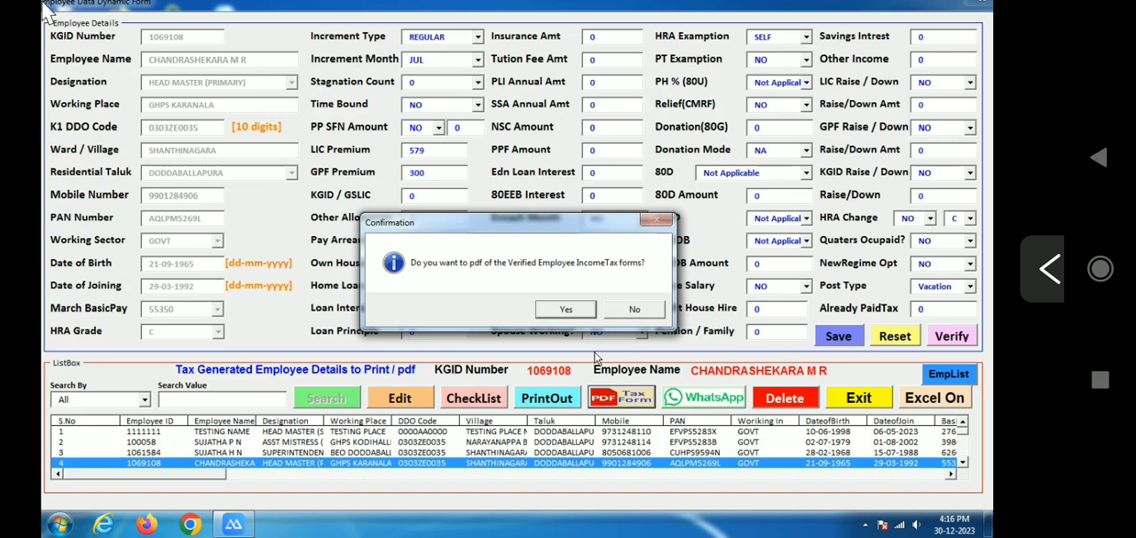
click(566, 310)
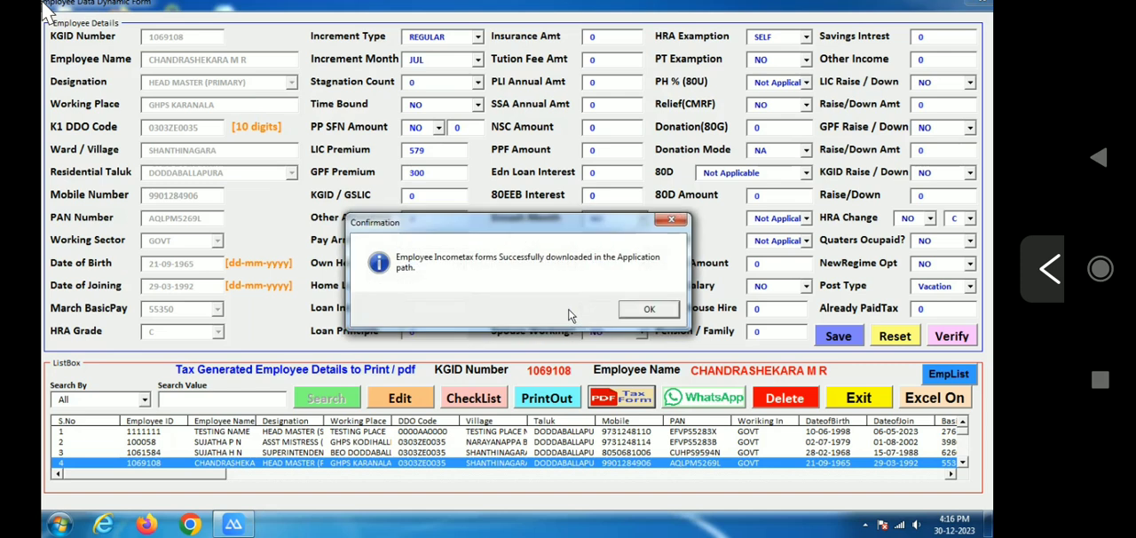
click(666, 312)
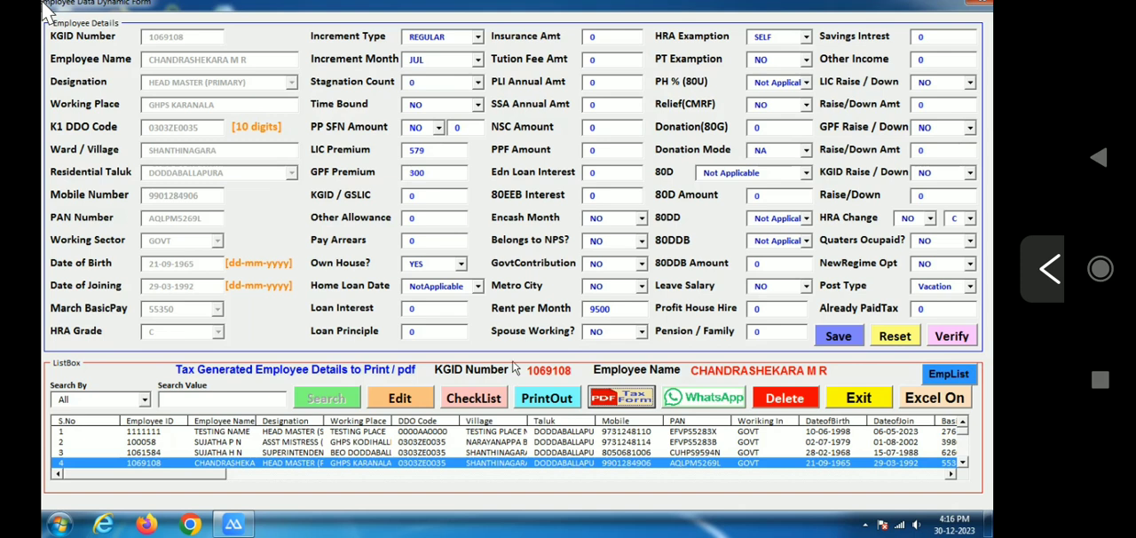
Load the fifth listed employee's record for editing and save it to generate the tax calculation
mouse_move(964, 431)
mouse_down()
mouse_move(966, 472)
mouse_move(966, 426)
mouse_up()
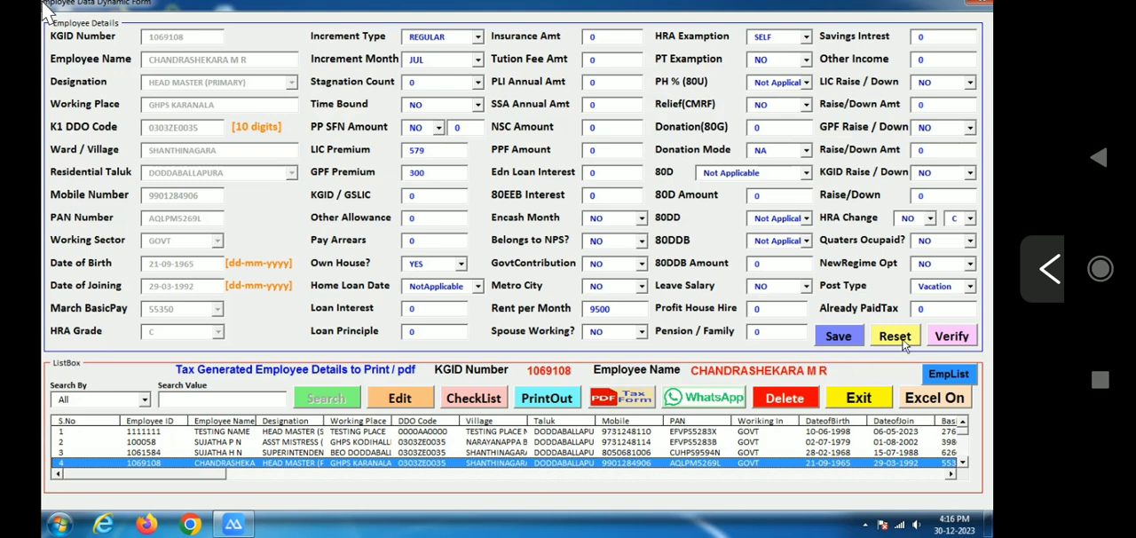
click(962, 462)
click(963, 463)
click(438, 454)
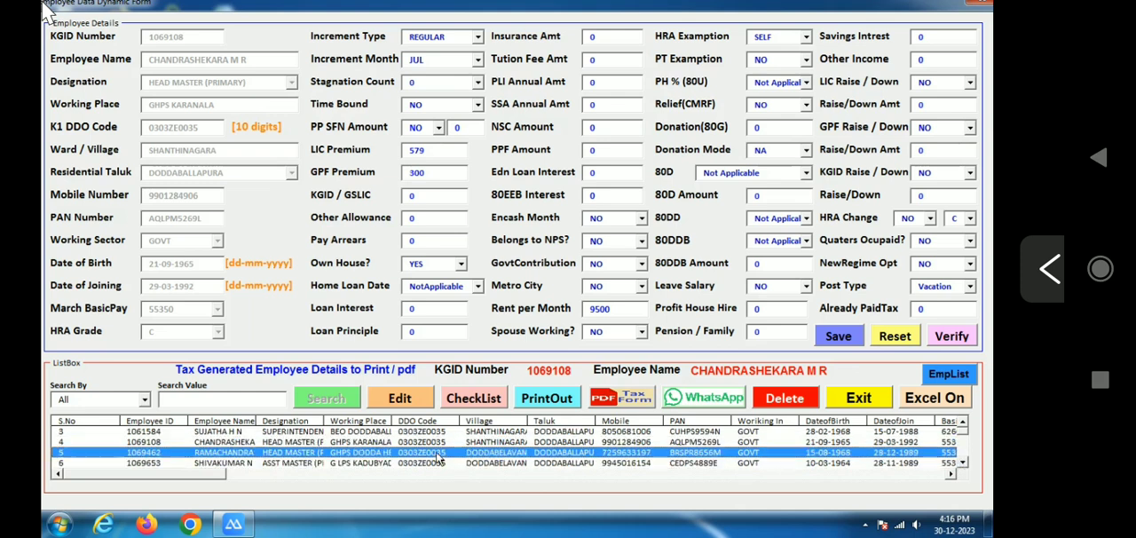
click(603, 320)
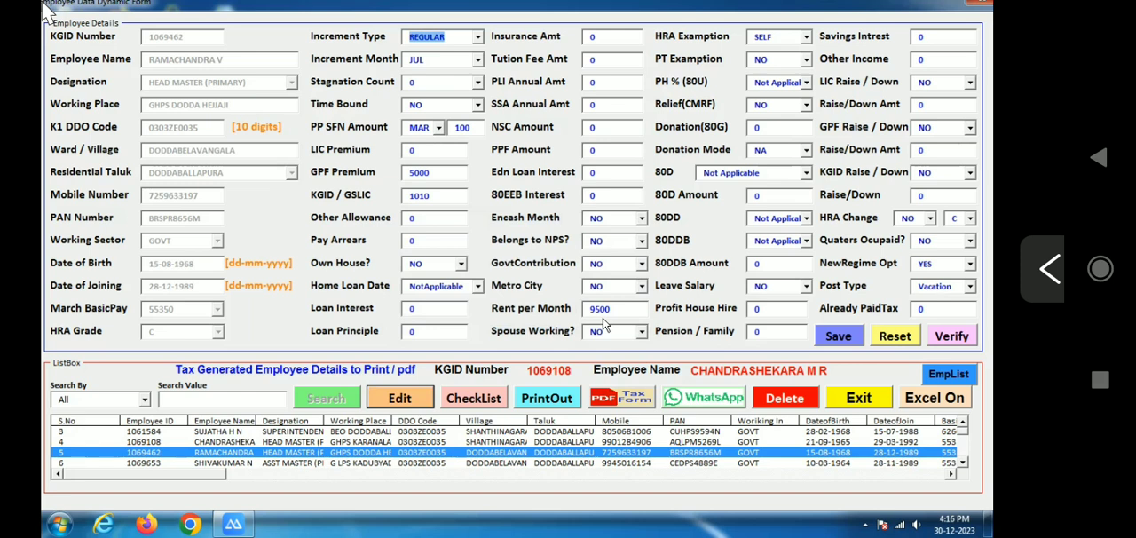
click(848, 341)
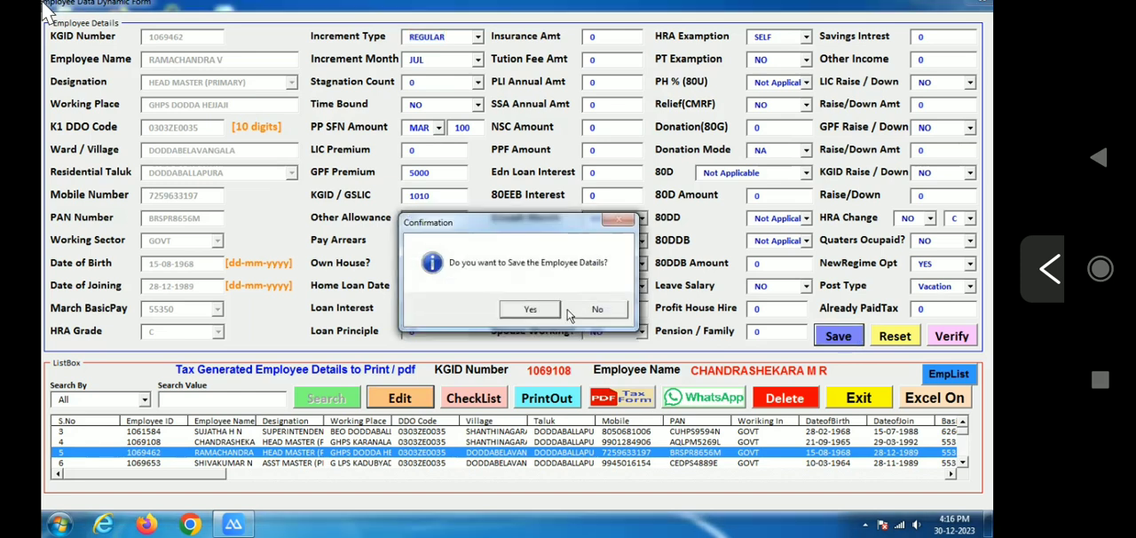
click(548, 313)
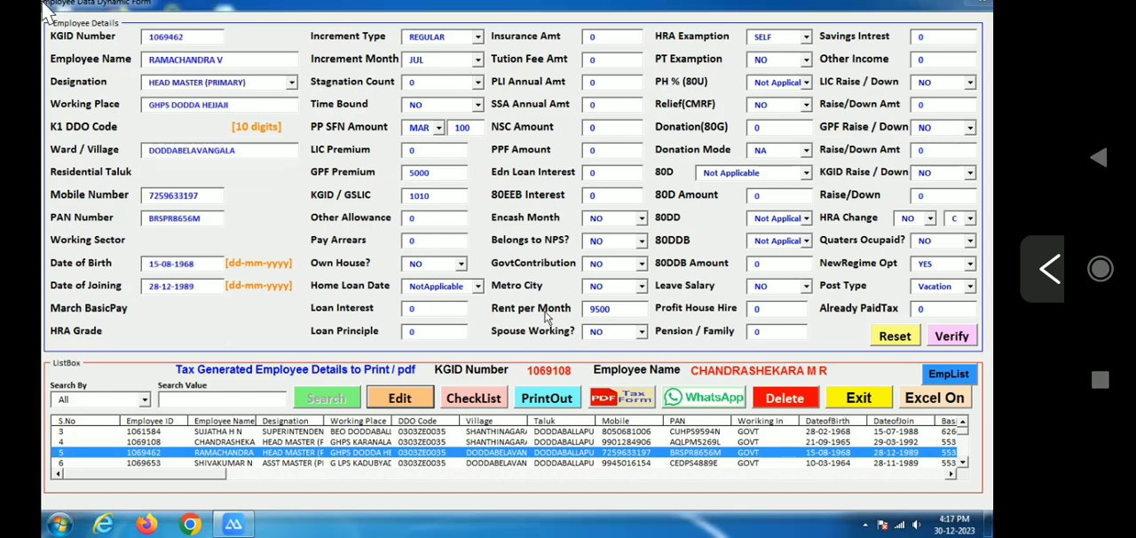
click(647, 312)
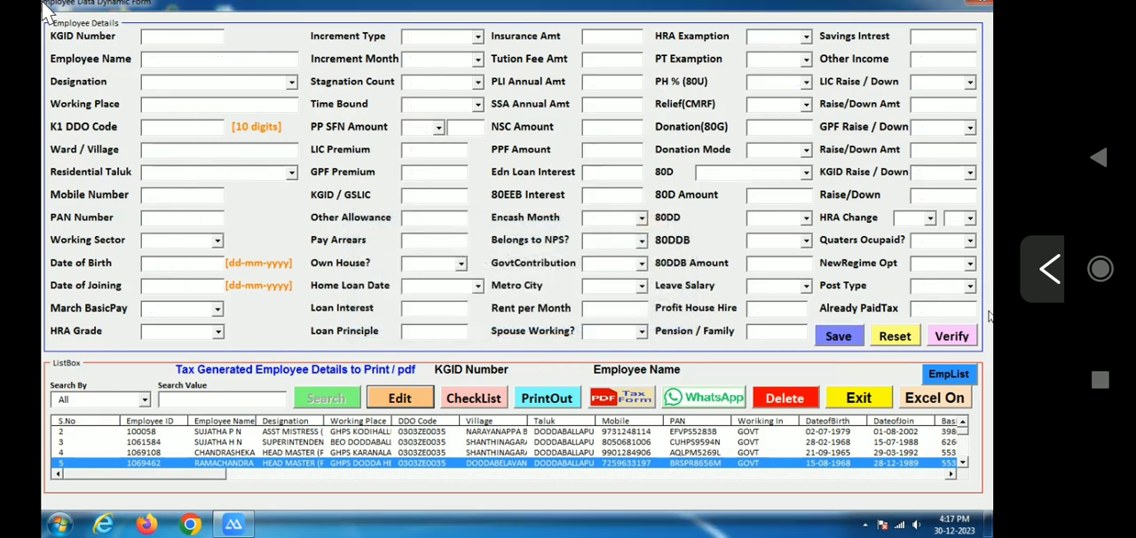
Verify the fifth employee's generated tax and pension details and return to the data entry form
click(952, 340)
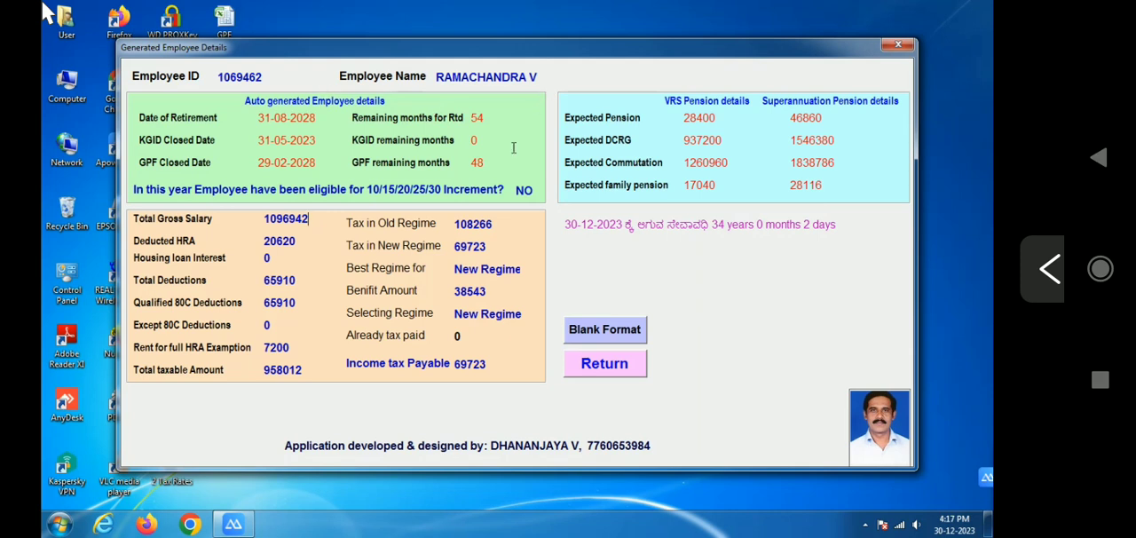
click(605, 364)
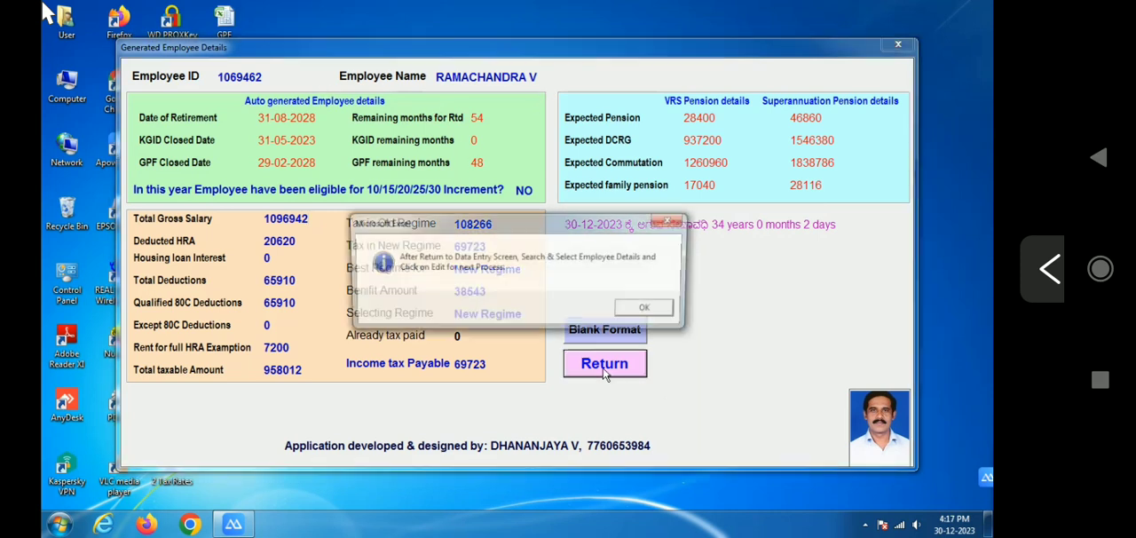
click(647, 311)
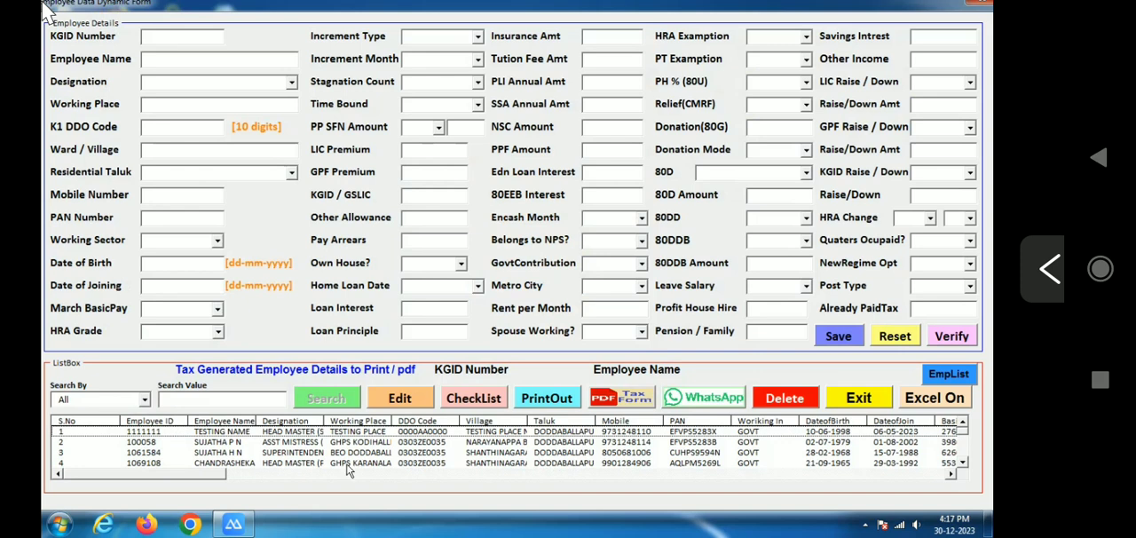
Load the fifth listed employee's record for editing and reset the data entry form
click(963, 464)
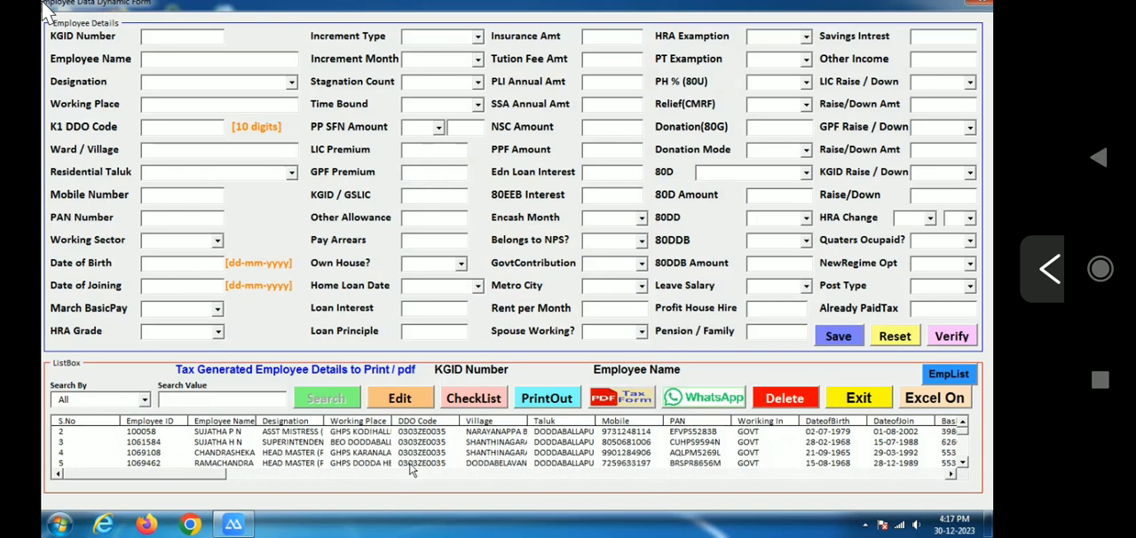
click(372, 464)
click(401, 400)
click(609, 311)
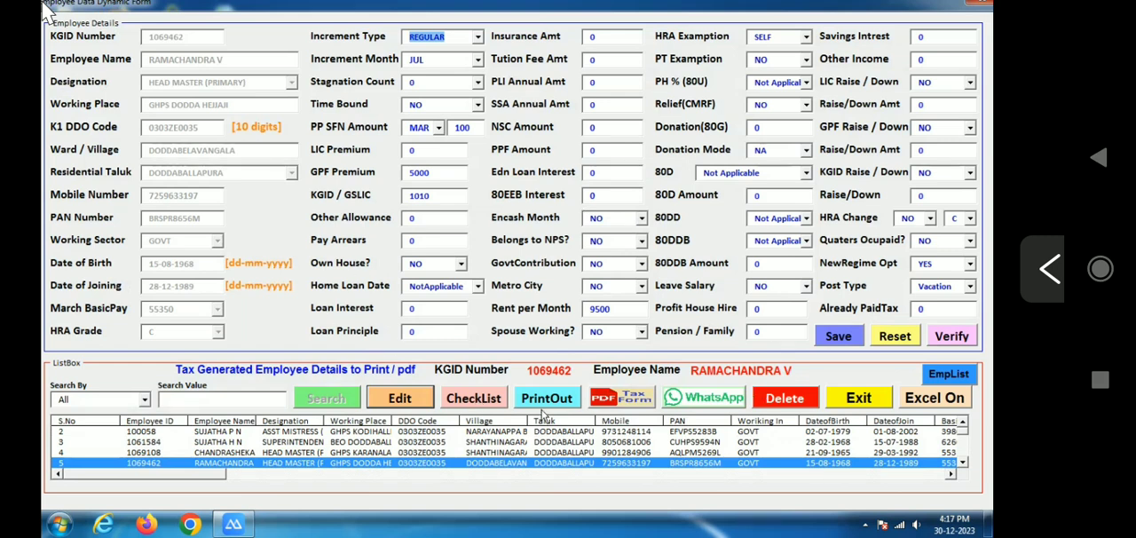
click(908, 342)
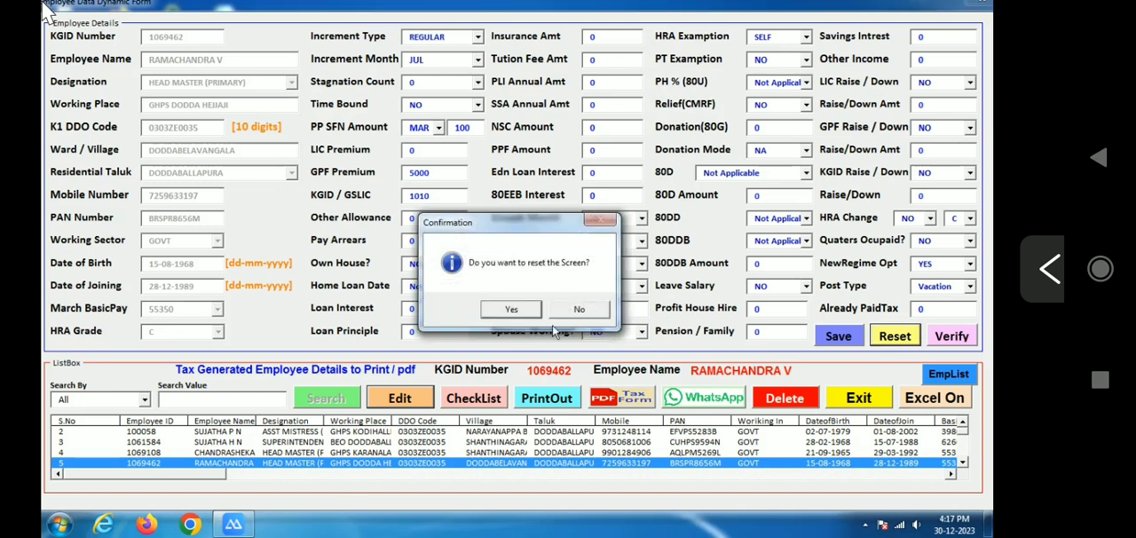
click(524, 312)
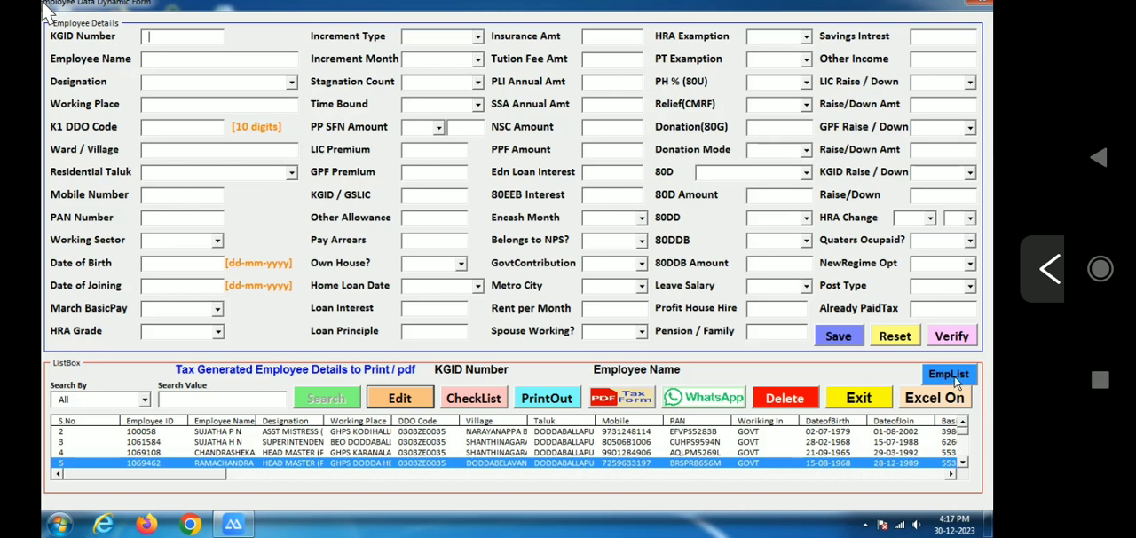
Download the full employee details list and quit the tax application to the desktop
click(958, 375)
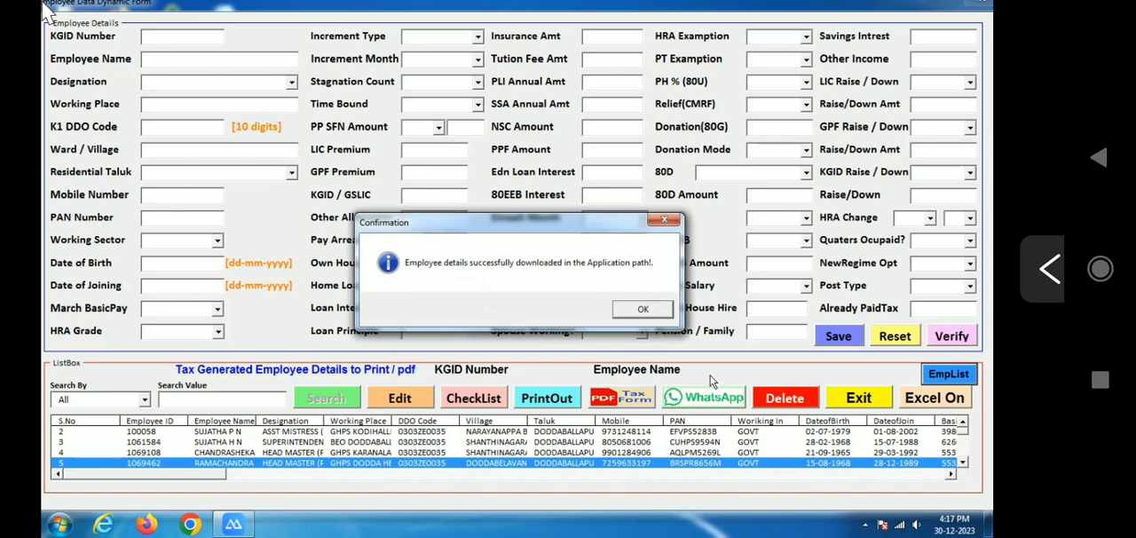
click(641, 309)
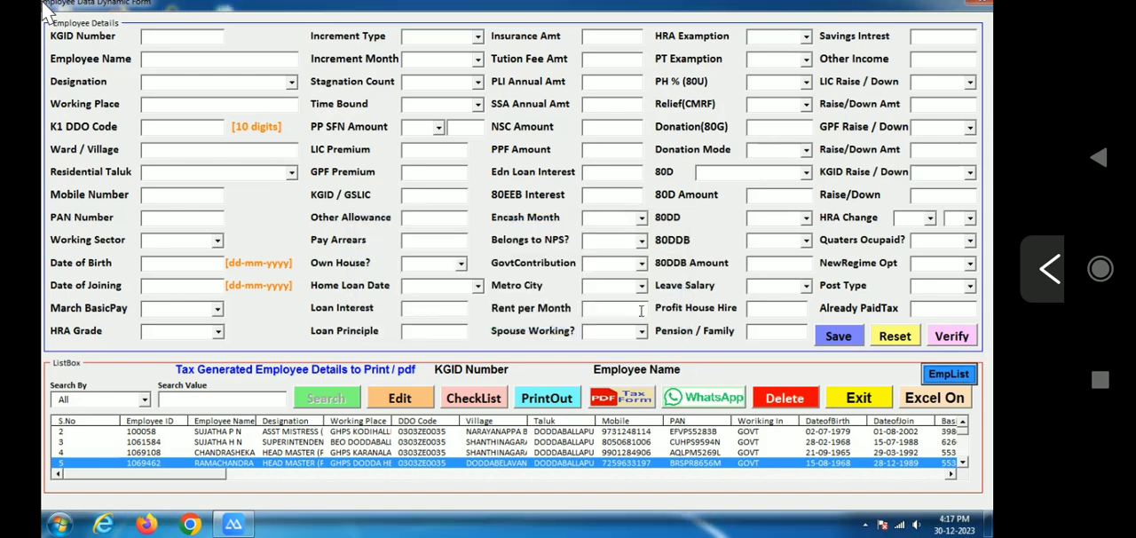
click(859, 401)
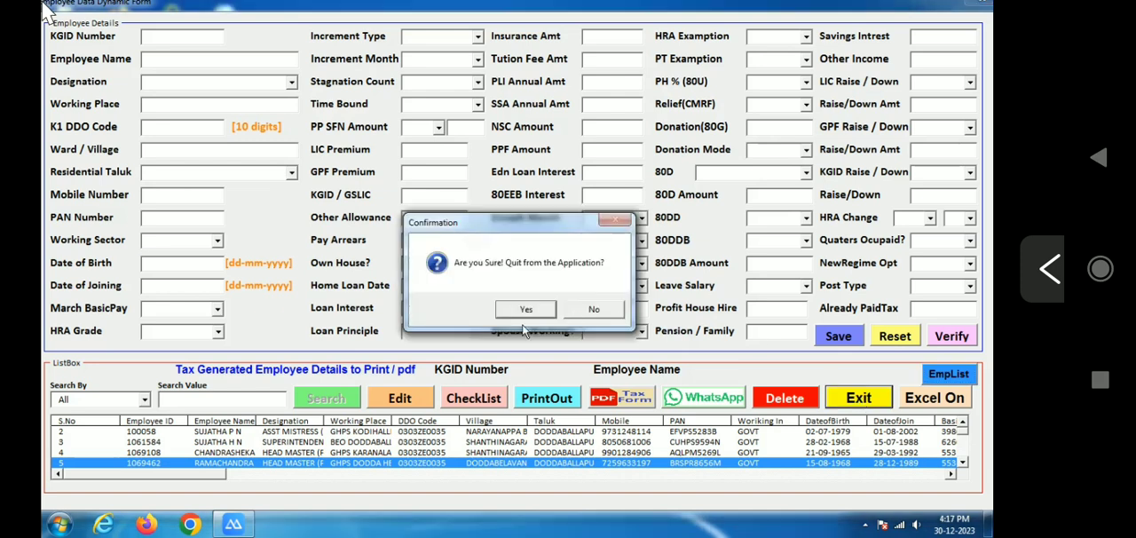
click(525, 311)
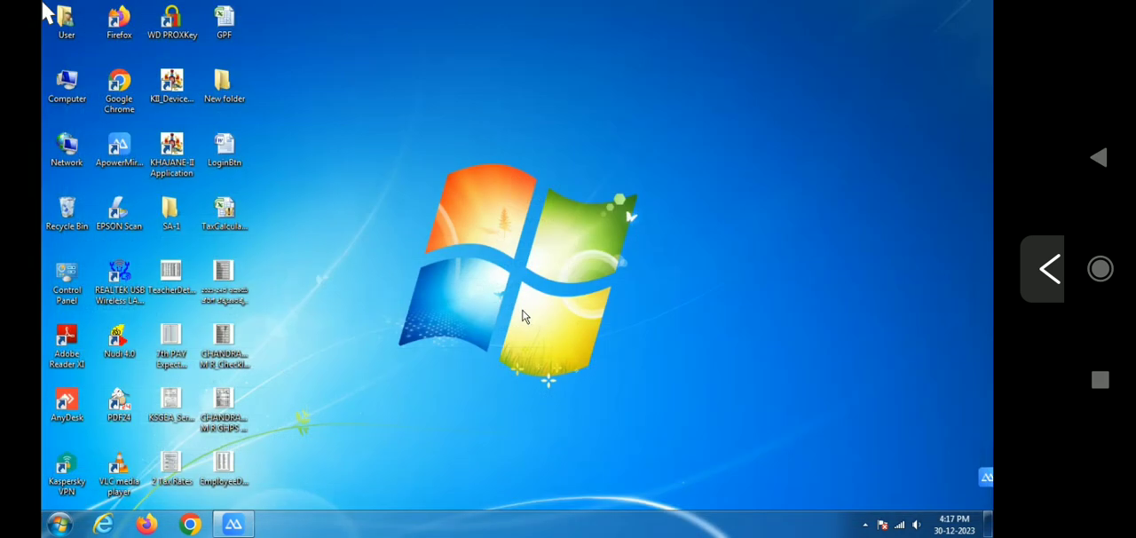
right_click(468, 213)
click(488, 252)
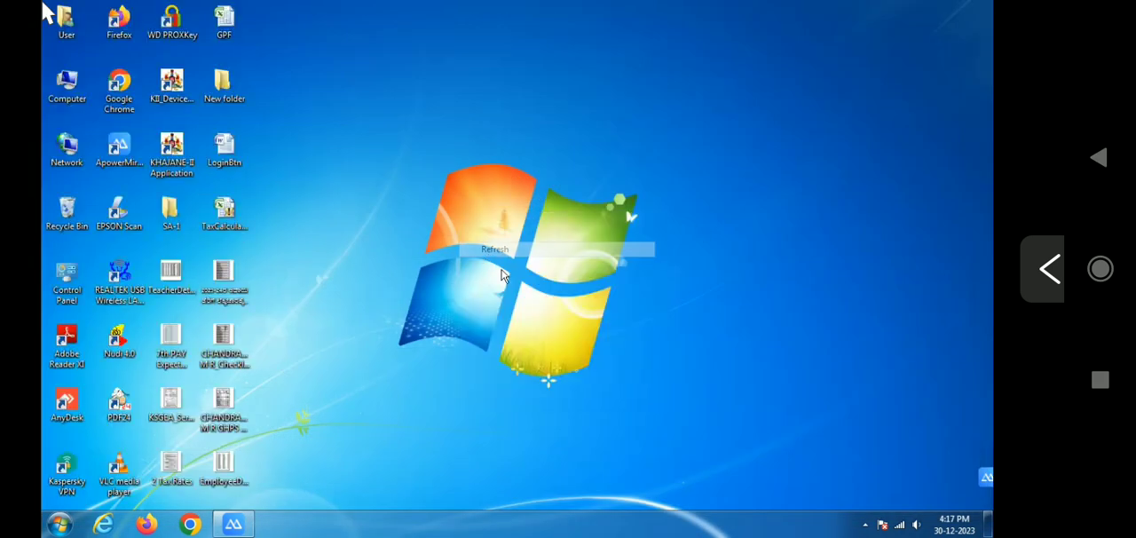
Open the blank 2023-24 income tax checklist PDF in Adobe Reader, look through both pages and close it
click(227, 279)
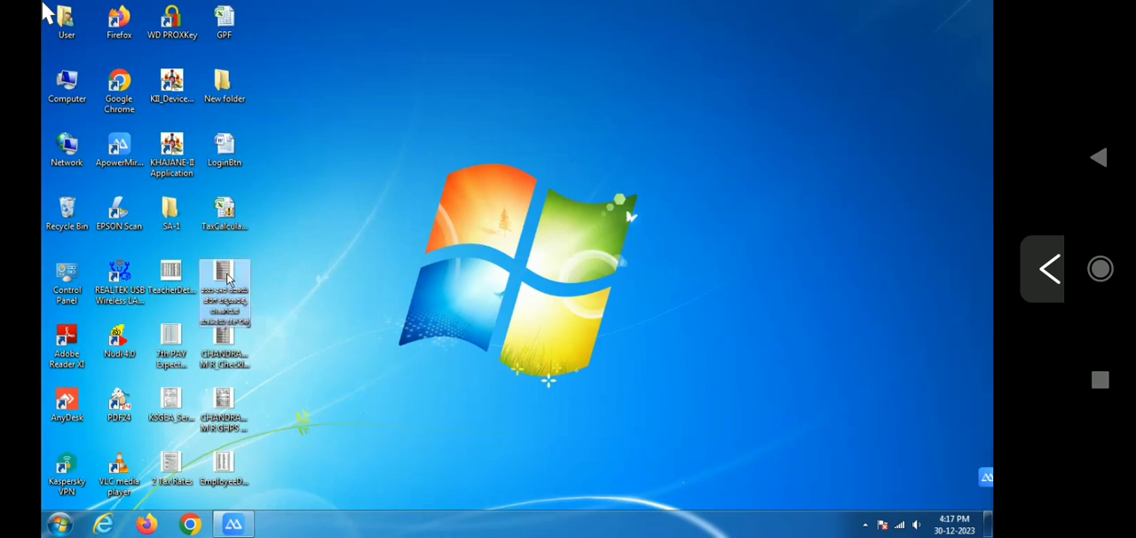
double_click(227, 279)
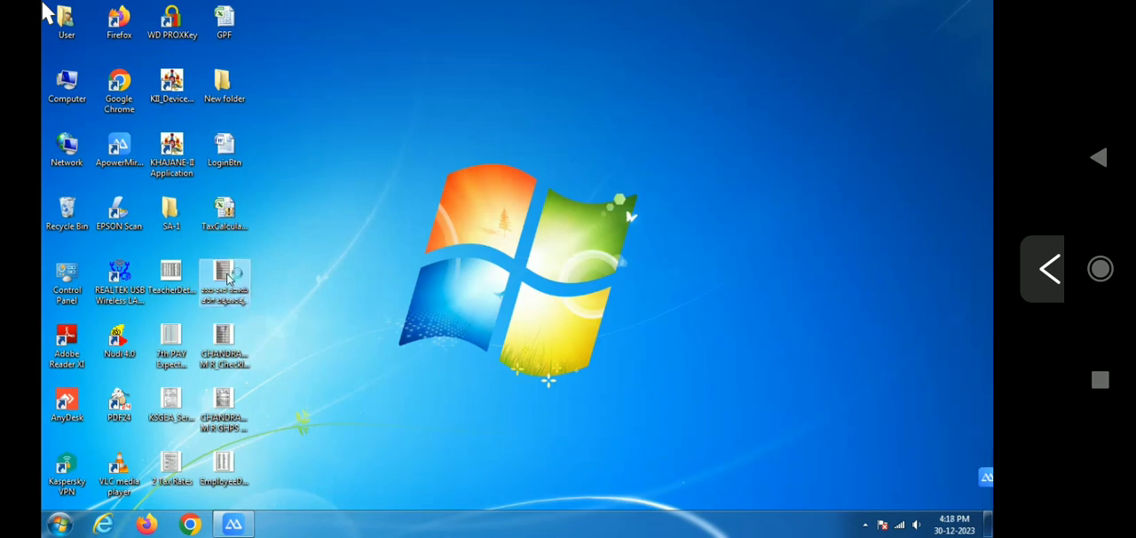
scroll(510, 355, down, 5)
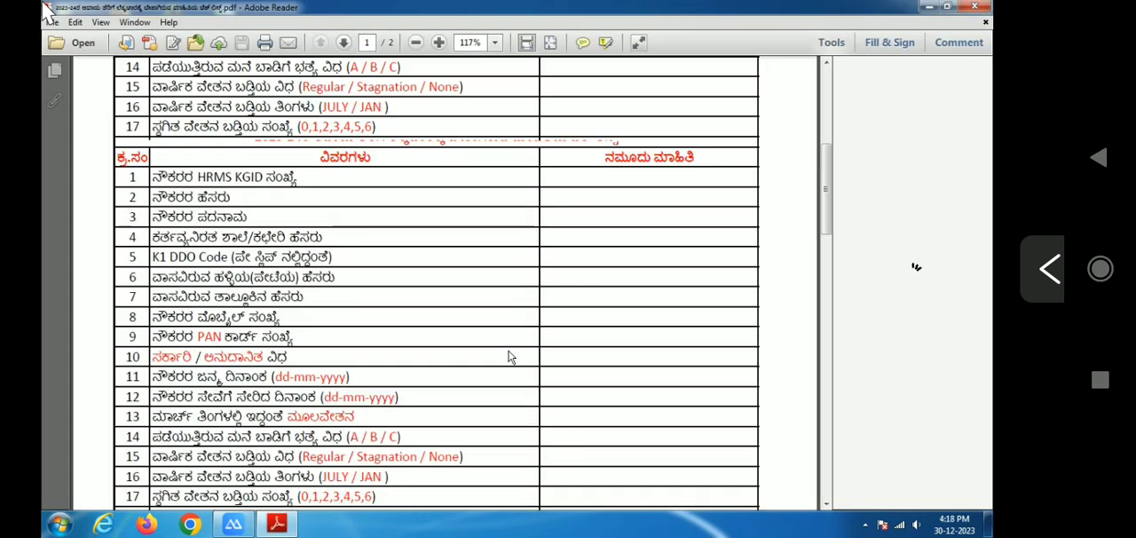
scroll(510, 356, down, 5)
scroll(511, 359, down, 10)
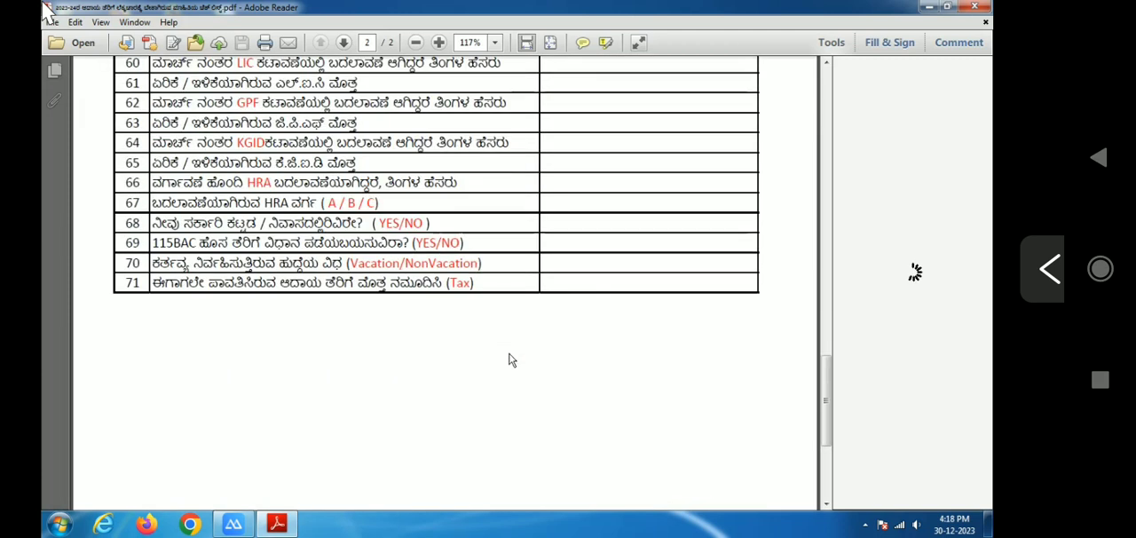
scroll(510, 360, up, 15)
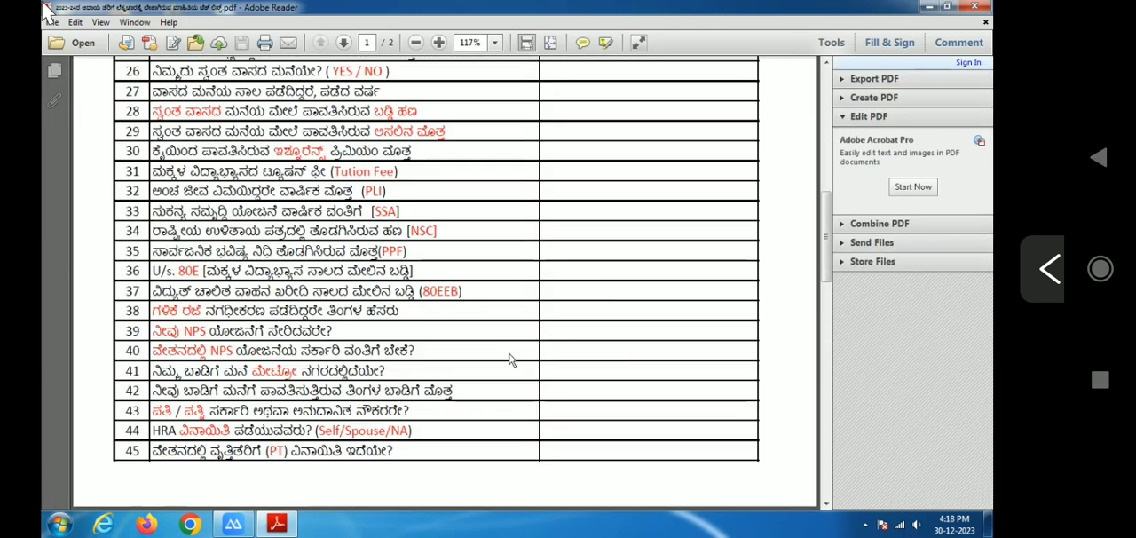
scroll(510, 360, up, 3)
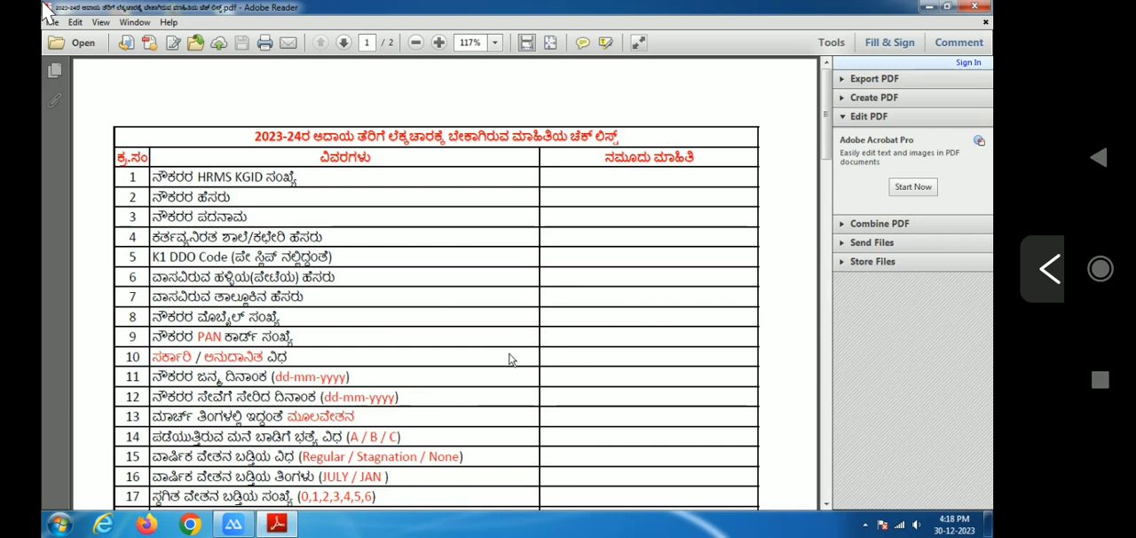
click(974, 7)
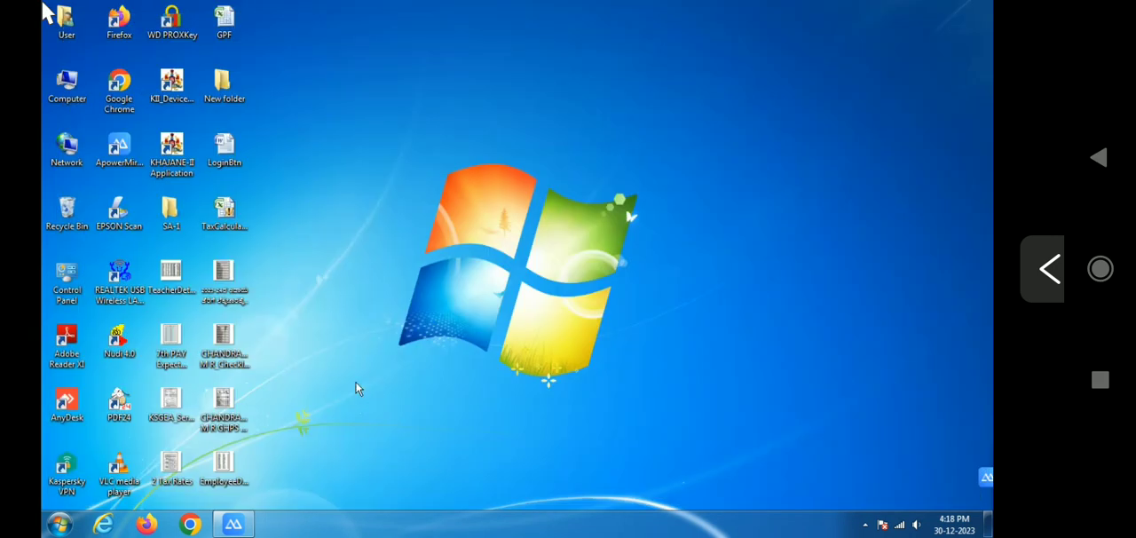
Open the fourth employee's filled checklist PDF, review the entered data on both pages and close it
double_click(247, 355)
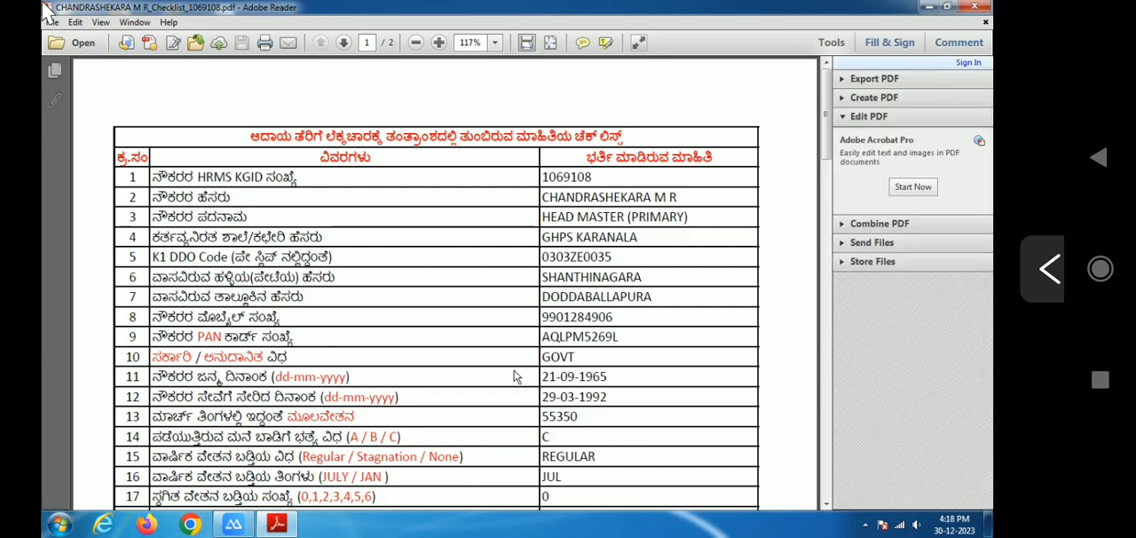
scroll(515, 376, down, 10)
scroll(515, 376, down, 18)
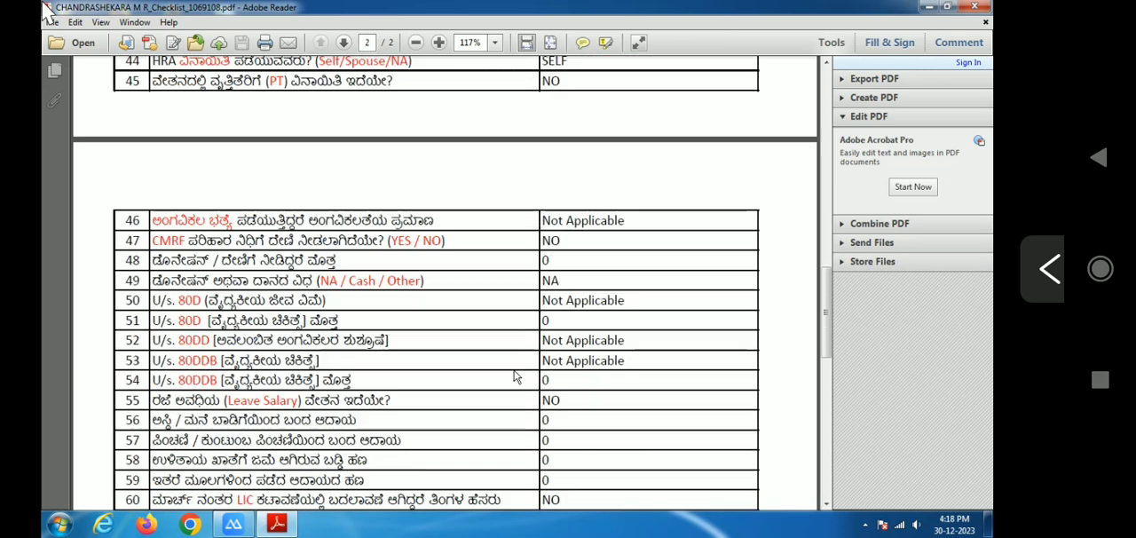
scroll(515, 375, down, 6)
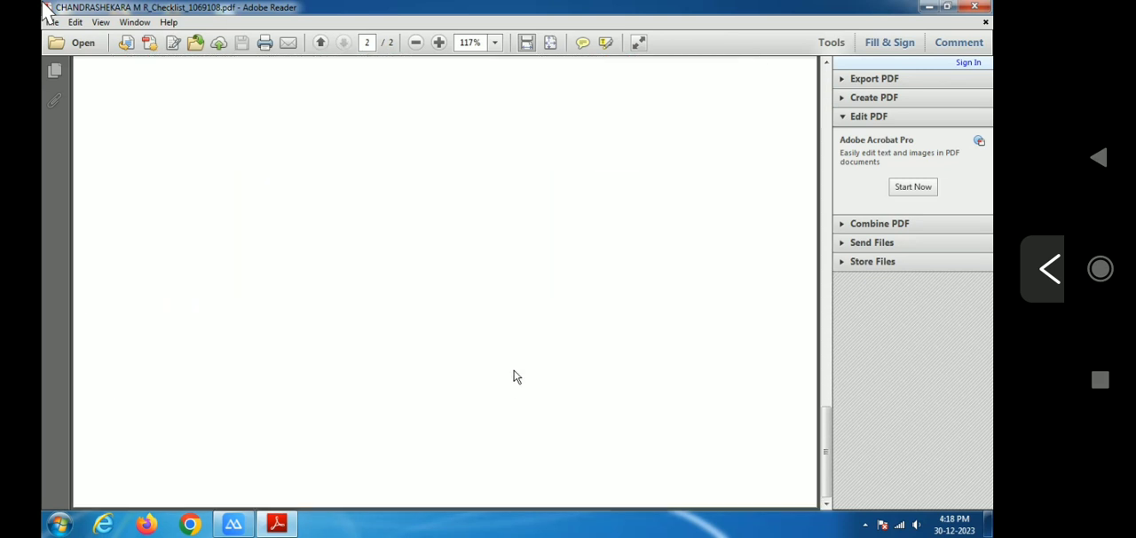
scroll(515, 375, up, 6)
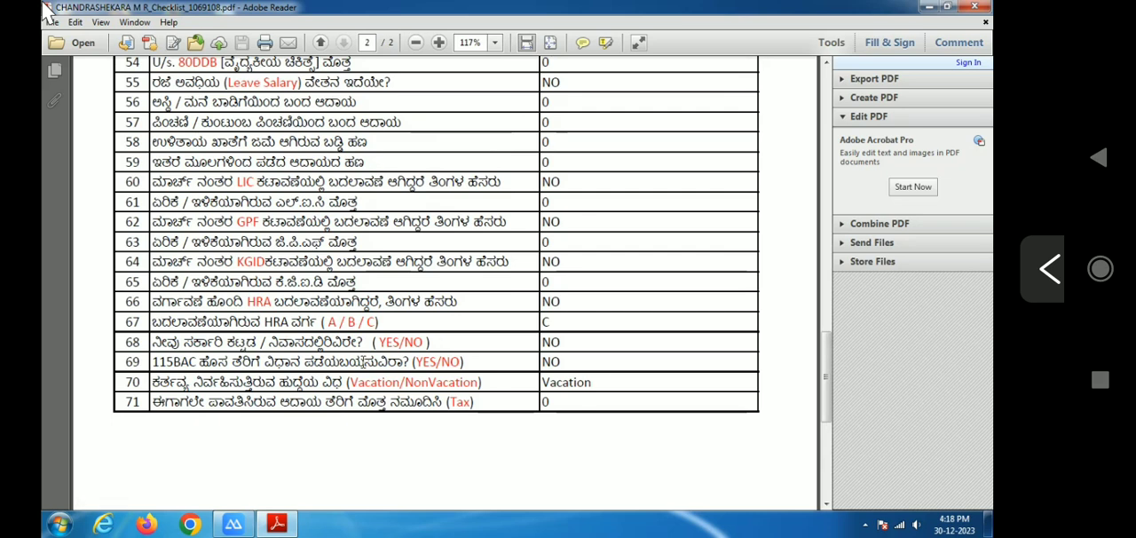
scroll(364, 362, up, 3)
scroll(364, 363, up, 15)
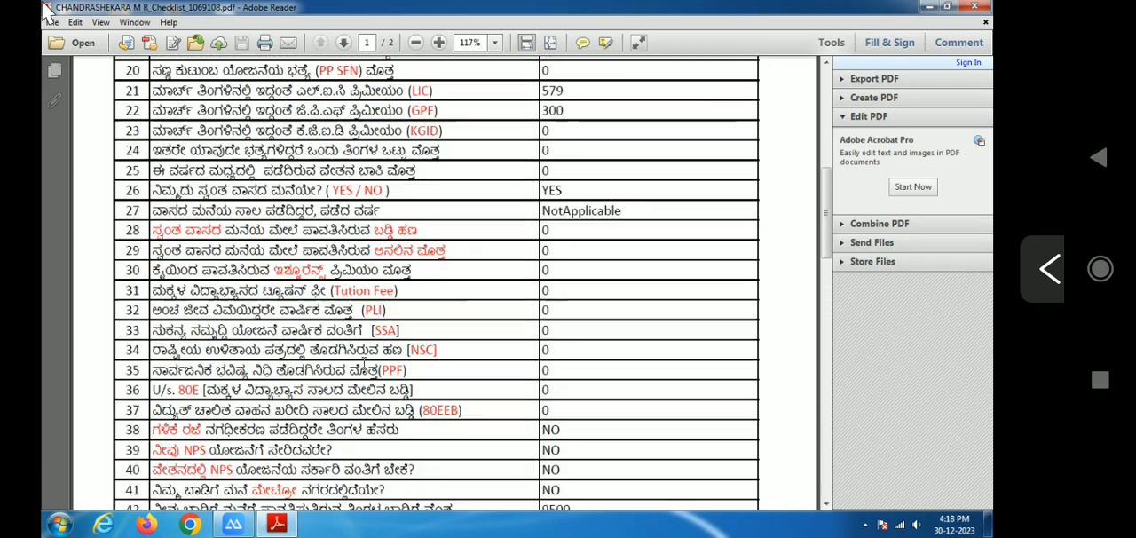
scroll(364, 362, up, 5)
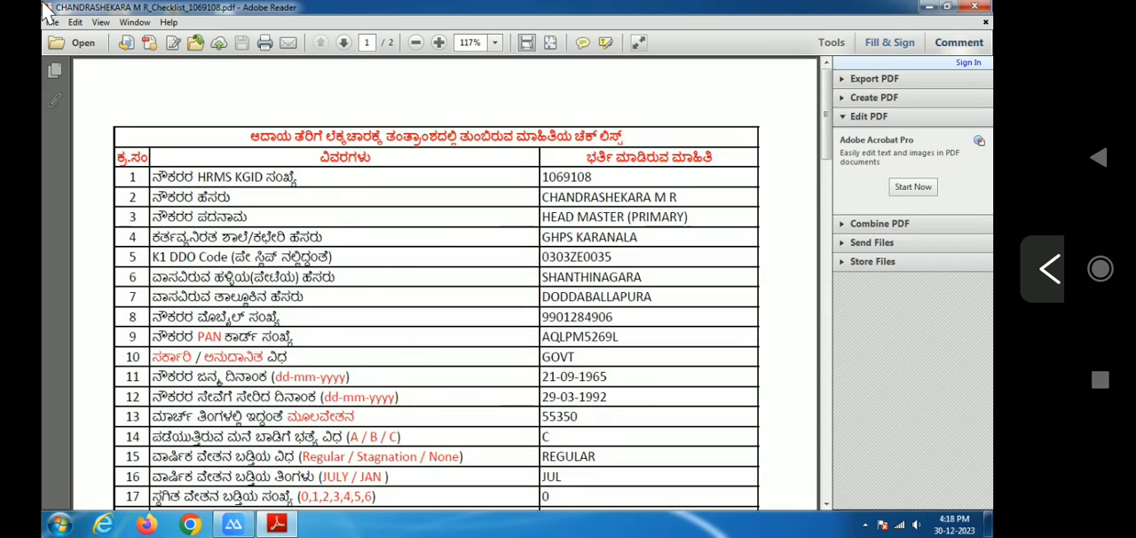
click(987, 8)
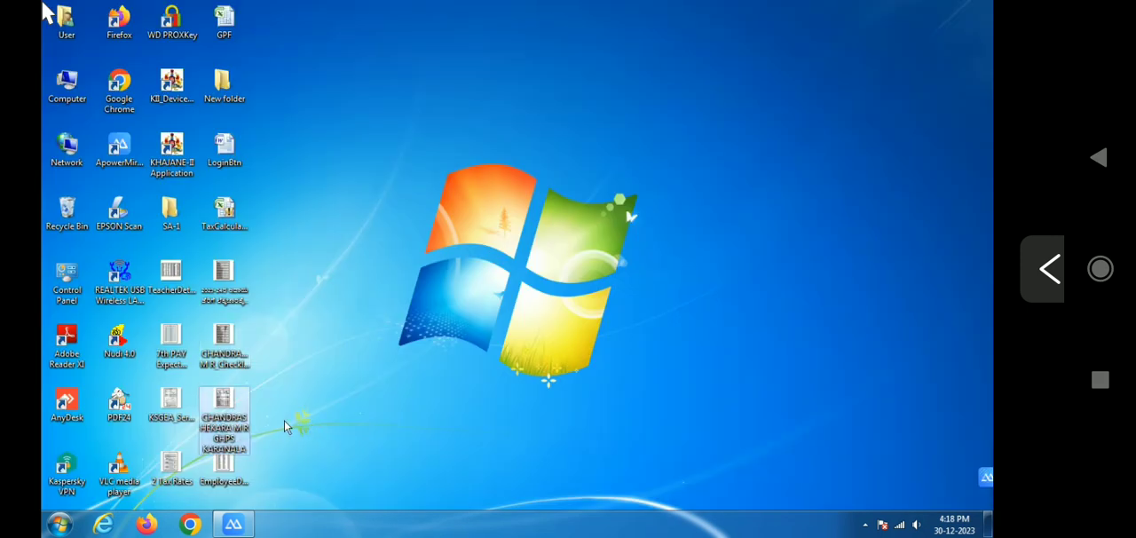
Open the fourth employee's exported income tax form PDF, examine its regime comparison and yearly salary statement, and close it
key(Return)
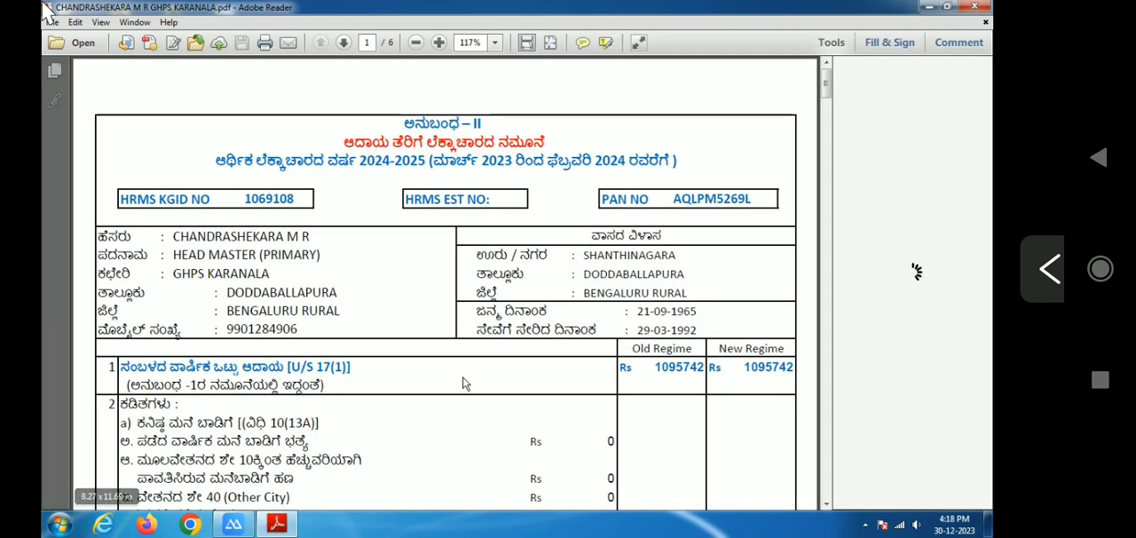
scroll(509, 354, down, 2)
scroll(509, 353, down, 15)
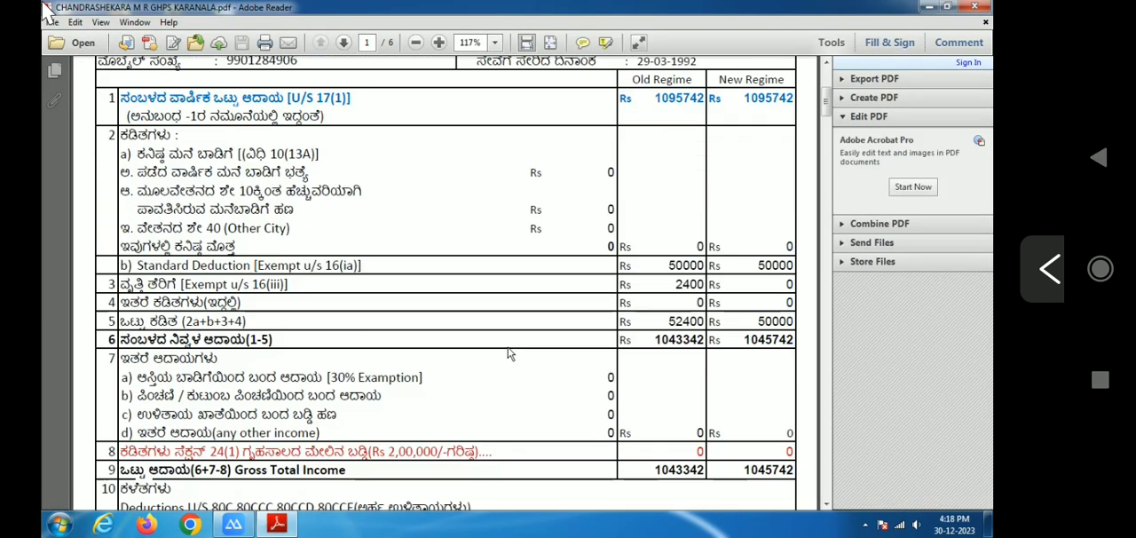
scroll(509, 353, down, 15)
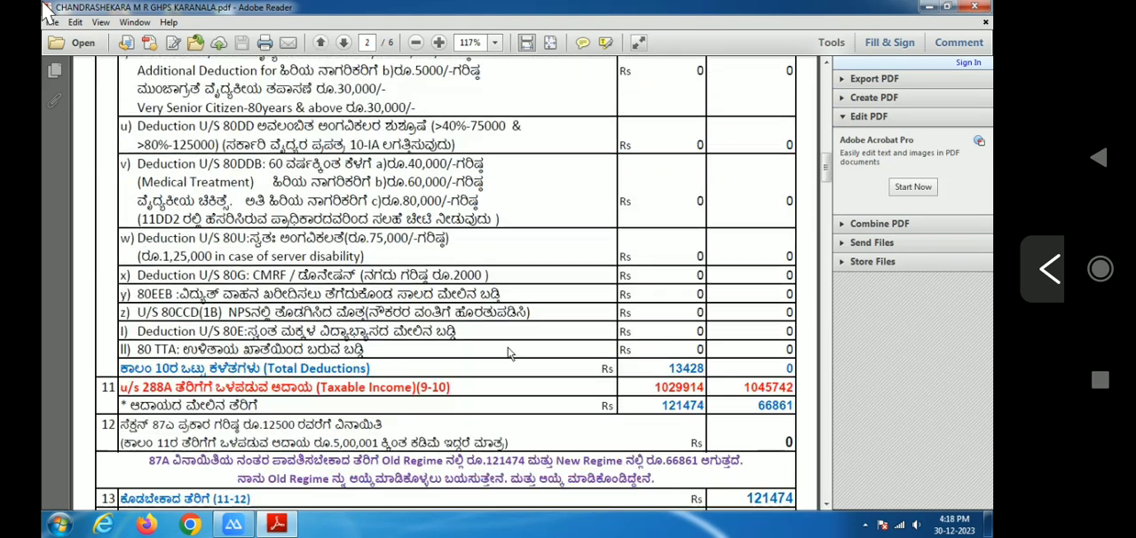
scroll(509, 353, down, 8)
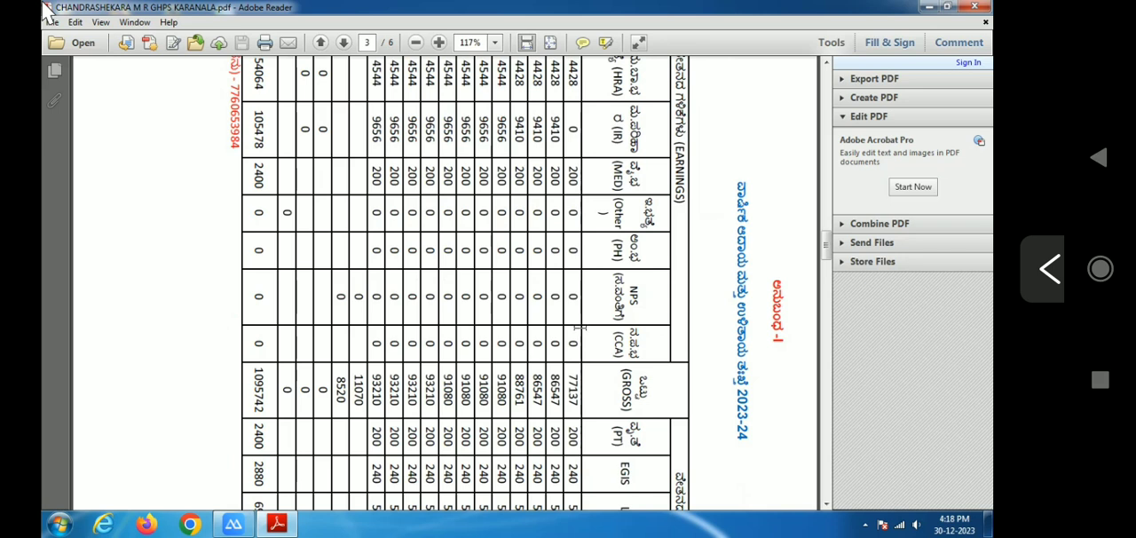
click(975, 7)
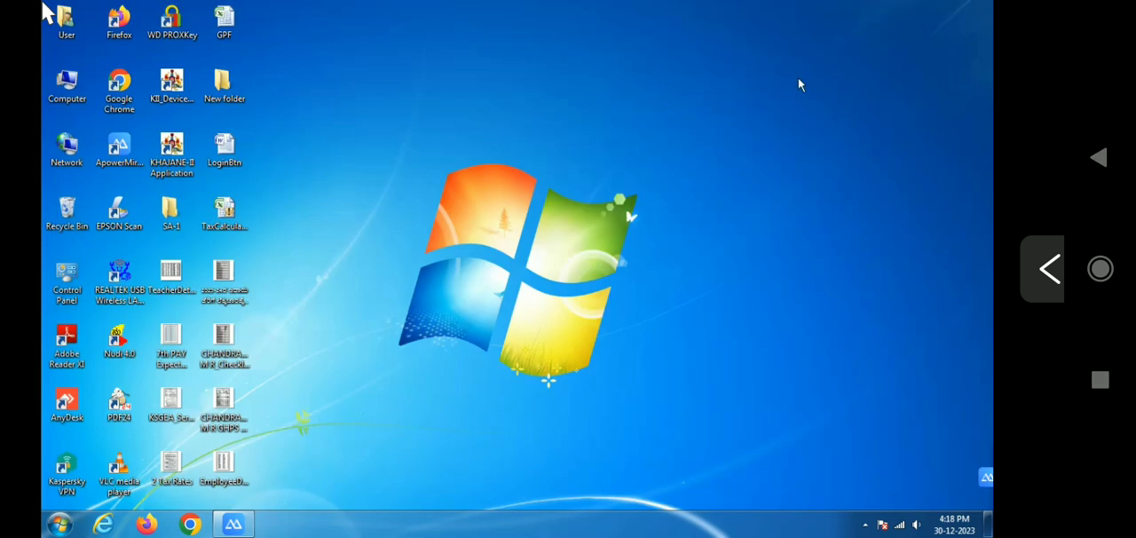
Open EmployeeDetails_30-12-2023.pdf, look through the downloaded employee list and close it
double_click(225, 470)
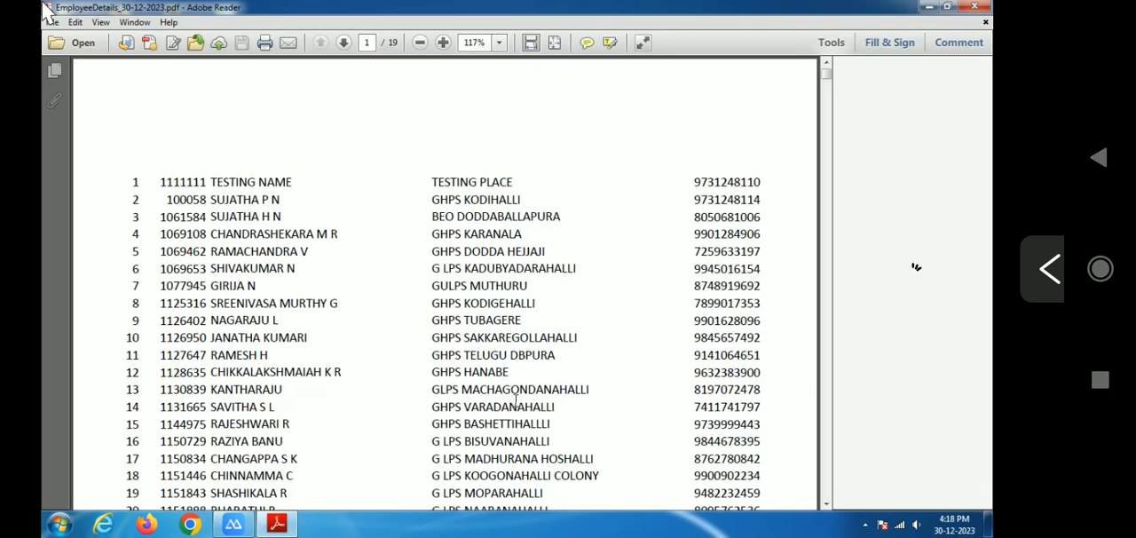
scroll(516, 400, down, 15)
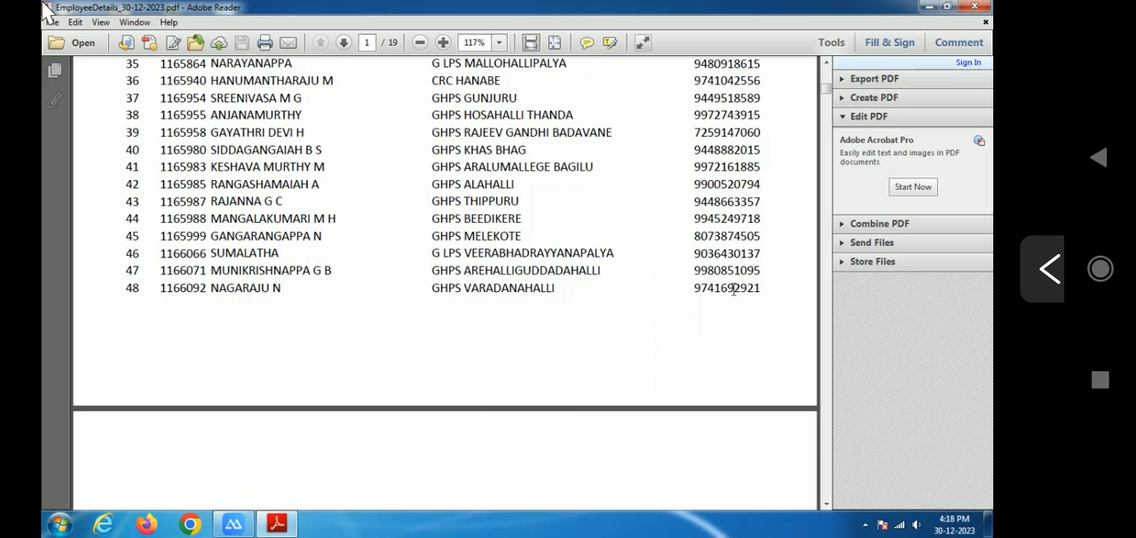
scroll(609, 353, down, 20)
scroll(609, 349, down, 10)
drag(827, 122, 828, 173)
drag(827, 189, 825, 75)
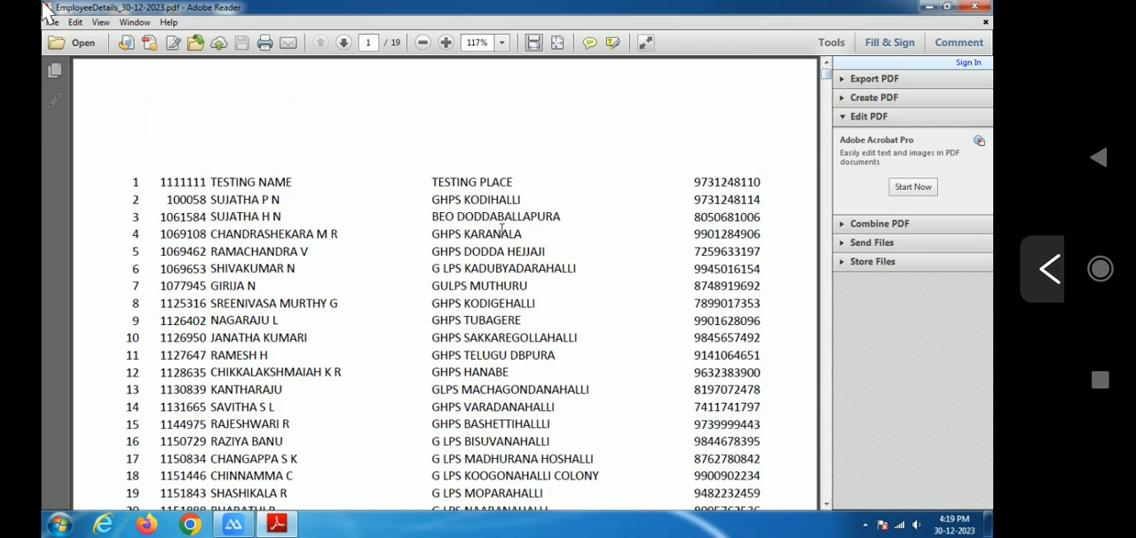
click(975, 7)
right_click(524, 191)
click(558, 232)
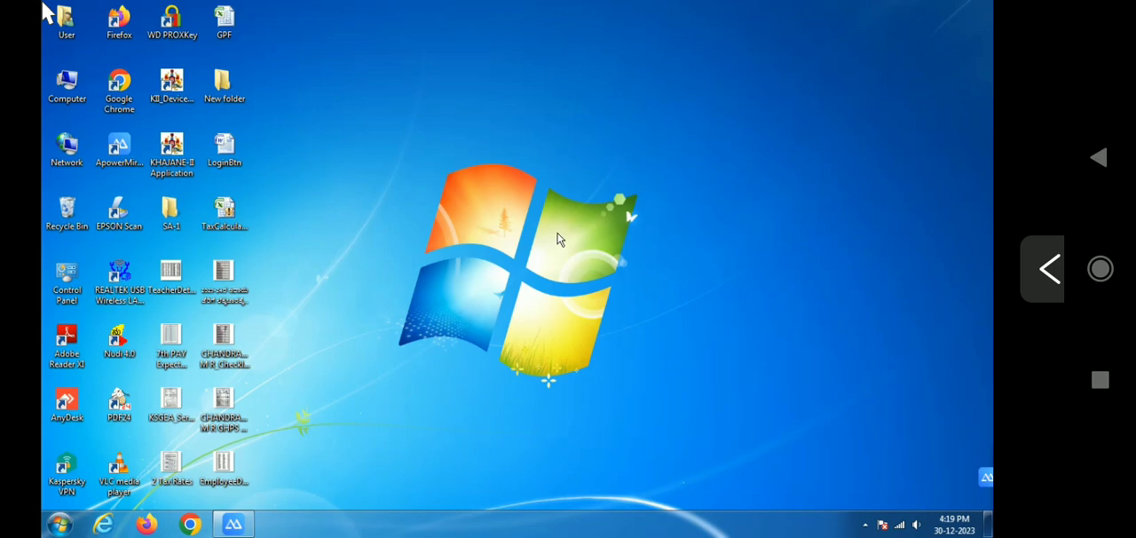
right_click(481, 149)
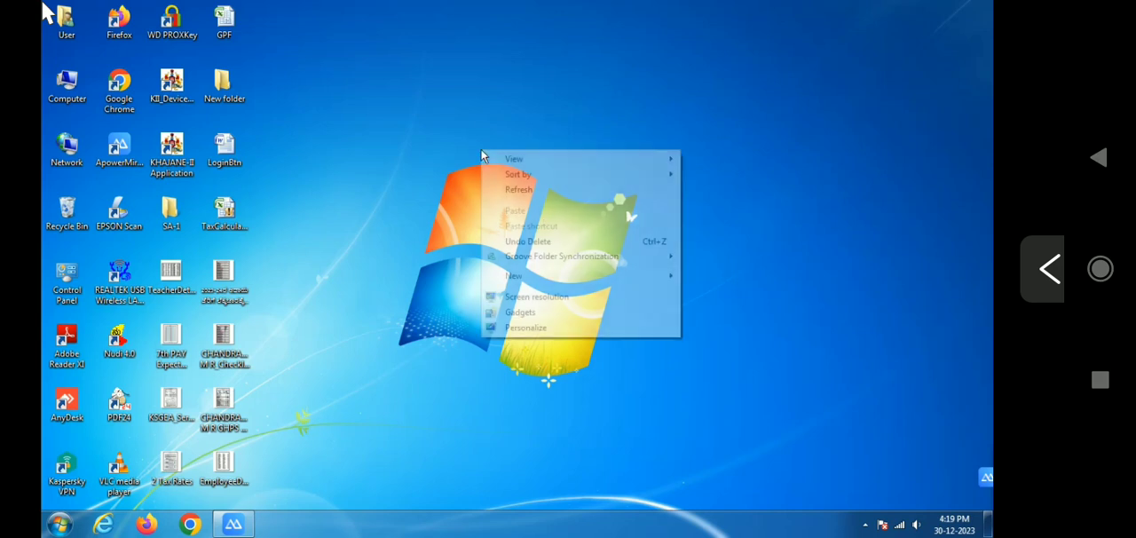
click(510, 186)
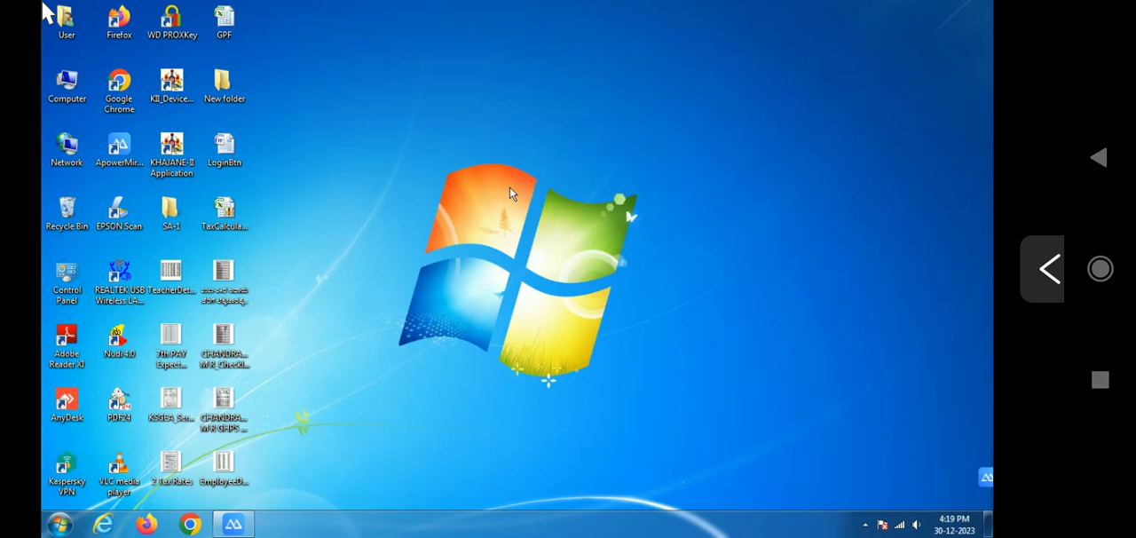